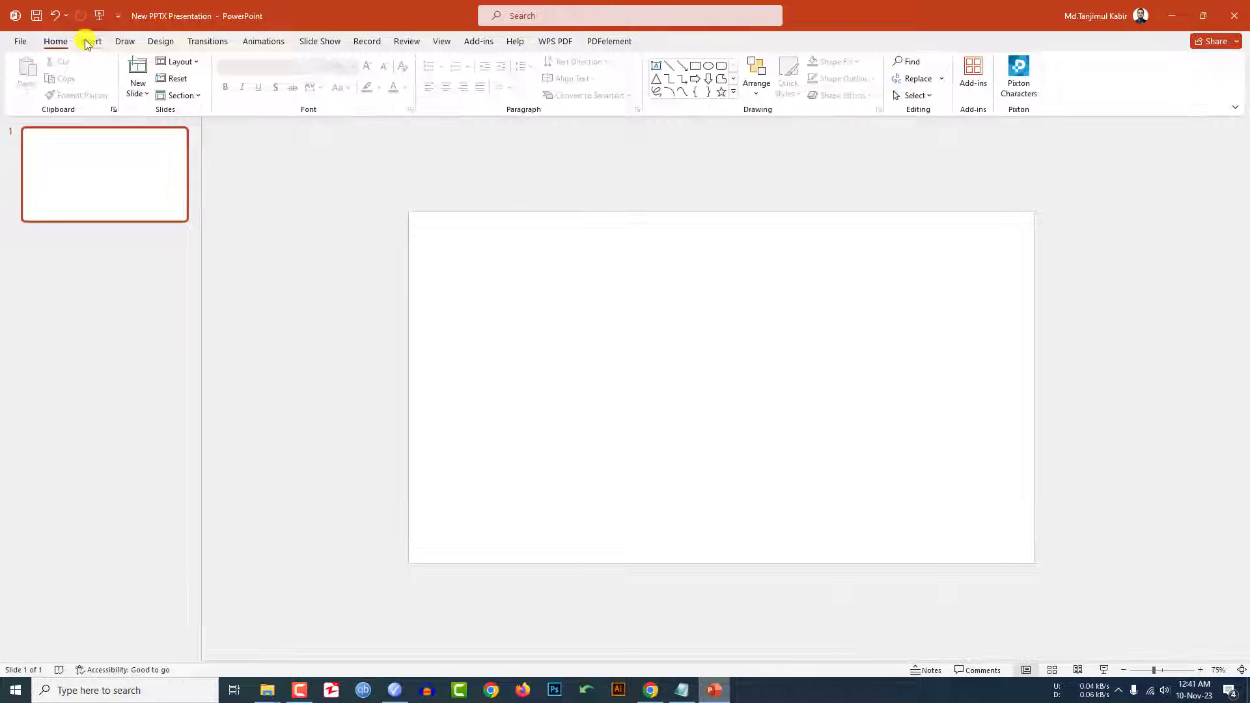
- Insert the Natural Animation landscape picture from this device
{"action": "left_click", "coordinate": [90, 41]}
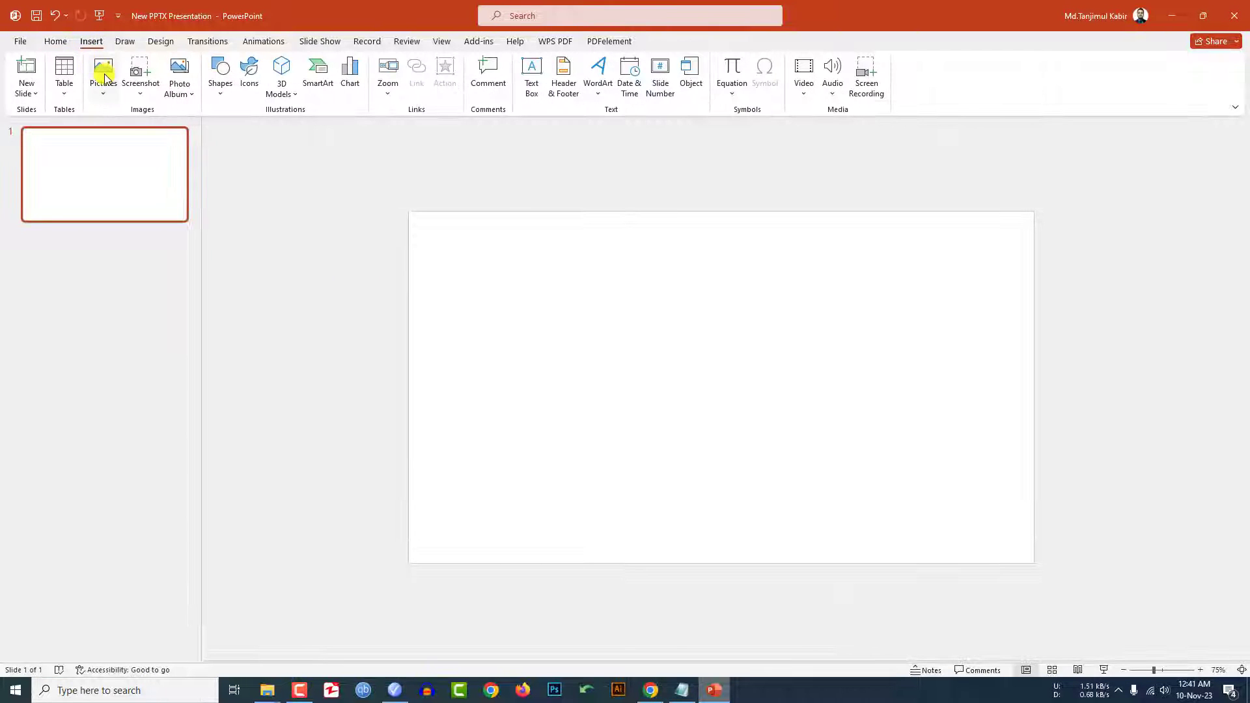
{"action": "left_click", "coordinate": [104, 79]}
{"action": "left_click", "coordinate": [137, 133]}
{"action": "double_click", "coordinate": [492, 320]}
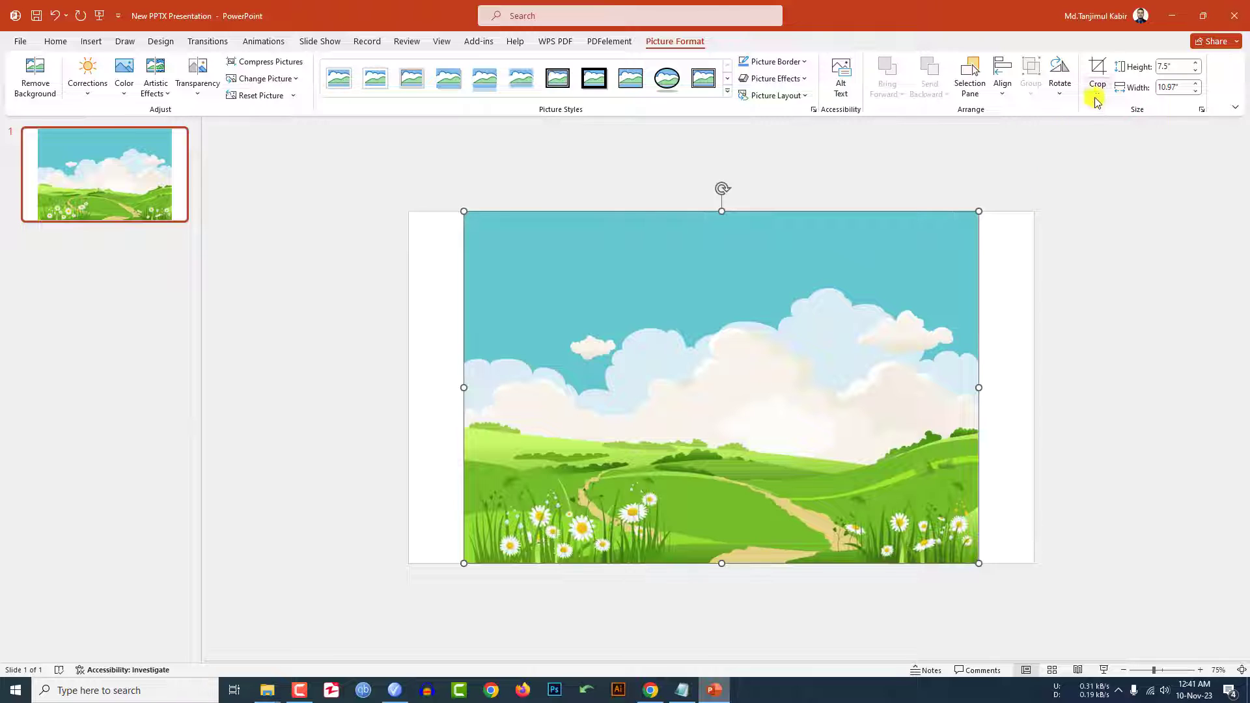
- Crop the landscape to a 16:9 aspect ratio and enlarge it to fill the slide
{"action": "left_click", "coordinate": [1096, 96]}
{"action": "mouse_move", "coordinate": [1131, 149]}
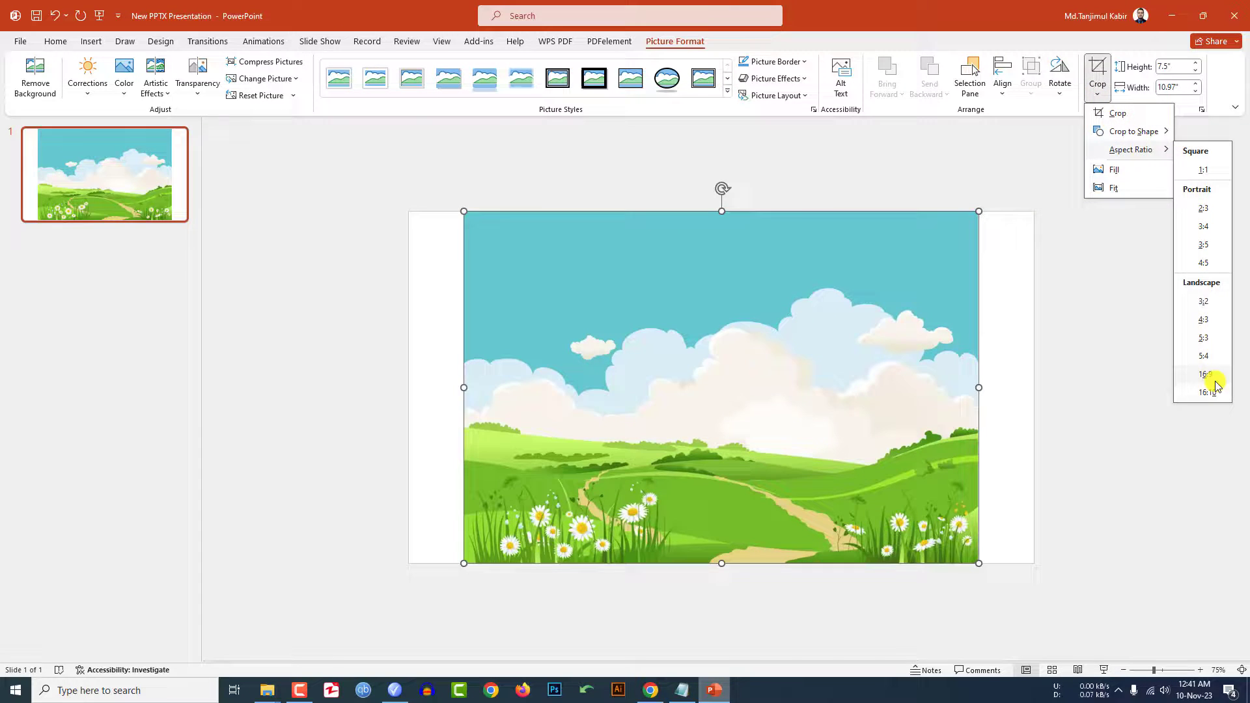
{"action": "left_click", "coordinate": [1207, 376]}
{"action": "mouse_move", "coordinate": [820, 419]}
{"action": "left_mouse_down"}
{"action": "mouse_move", "coordinate": [821, 392]}
{"action": "mouse_move", "coordinate": [765, 358]}
{"action": "left_mouse_up"}
{"action": "left_click", "coordinate": [997, 353]}
{"action": "left_click_drag", "start_coordinate": [935, 500], "coordinate": [1021, 562]}
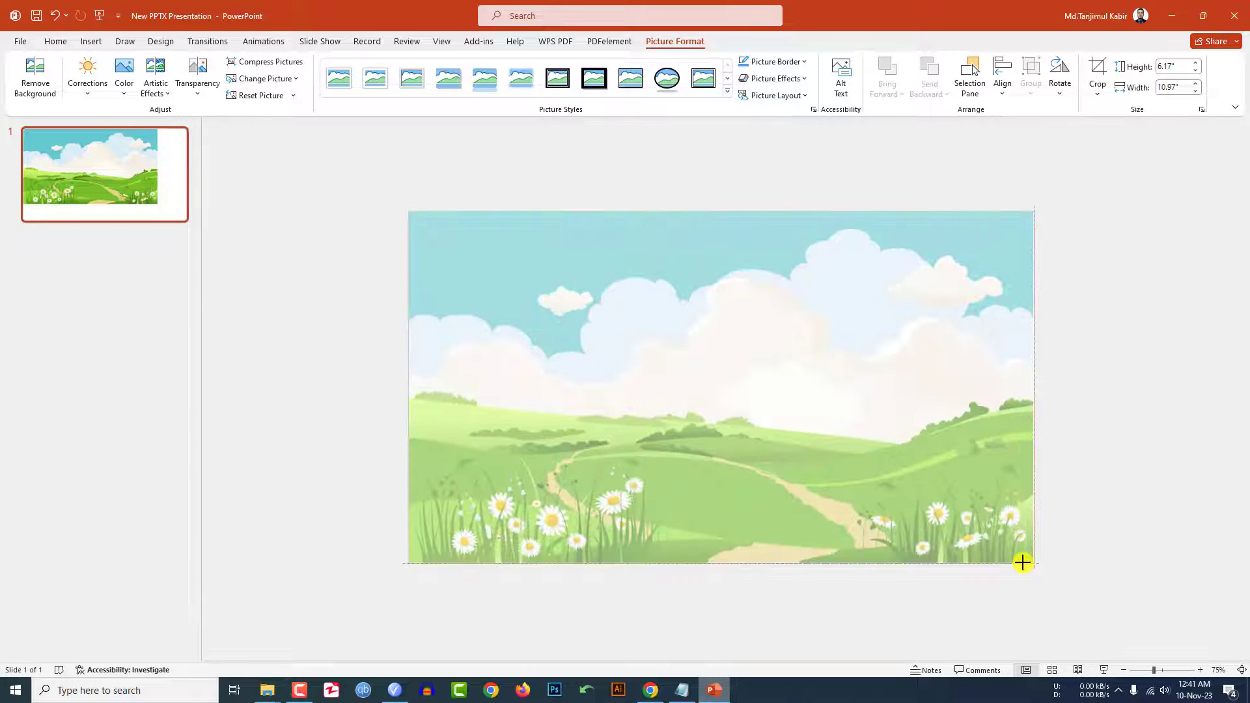
{"action": "scroll", "coordinate": [712, 426], "scroll_direction": "down", "scroll_amount": 3}
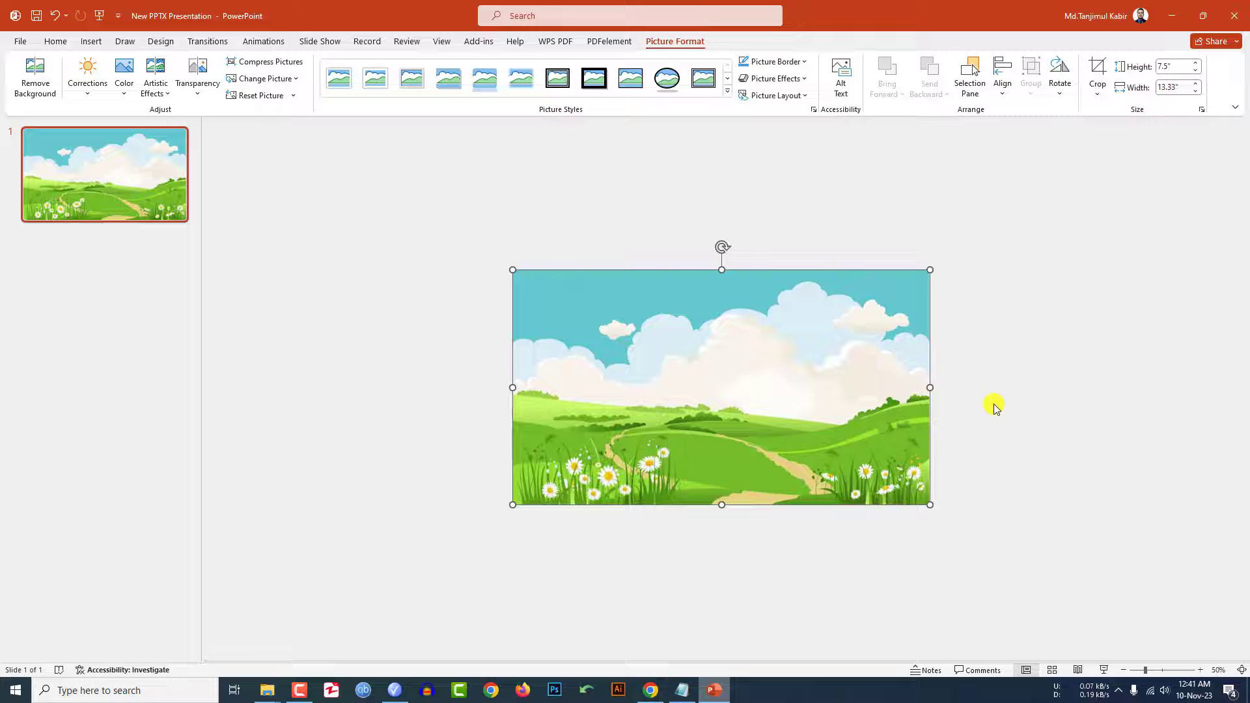
{"action": "left_click", "coordinate": [991, 408]}
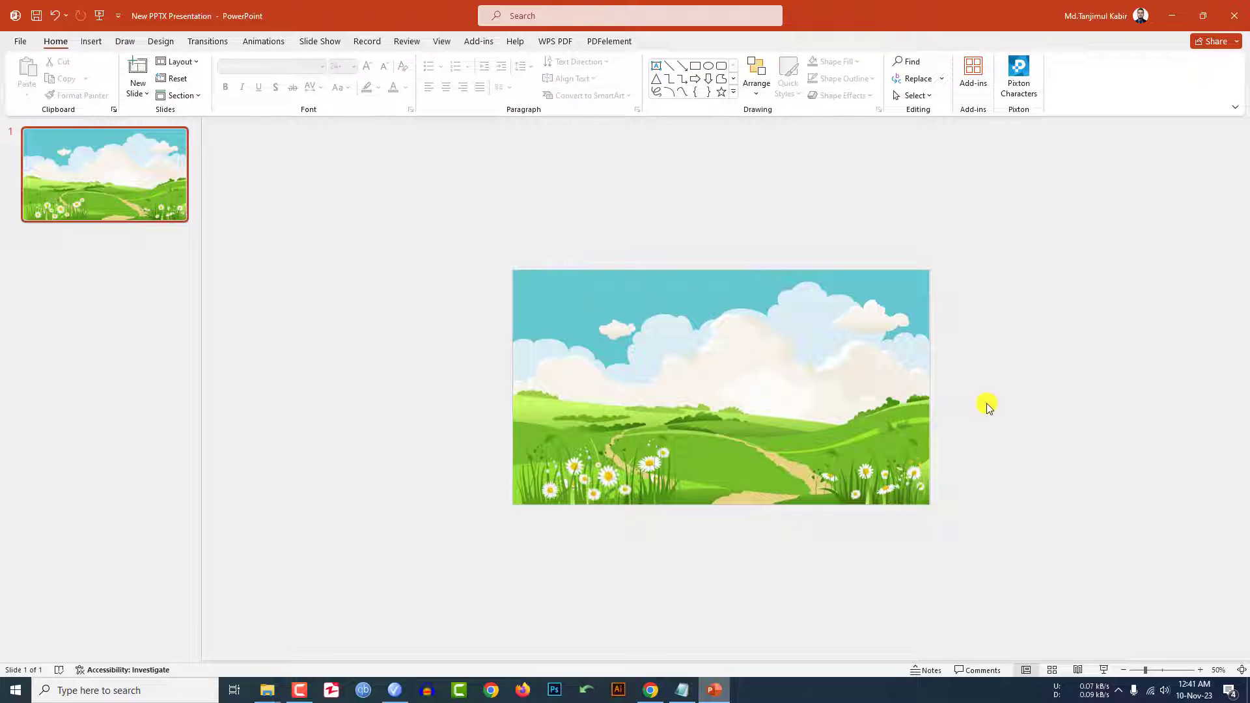
- Switch to Chrome's 'animated tree png' Google Images results
{"action": "key", "text": "alt+Tab"}
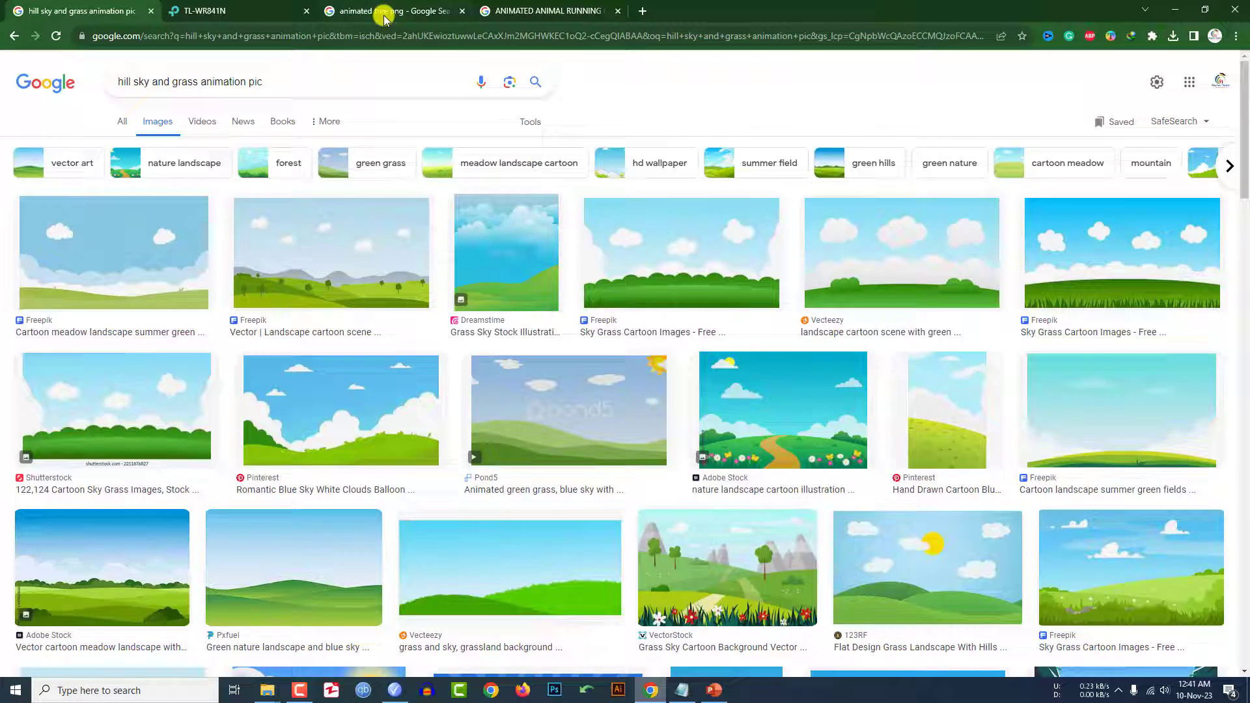
{"action": "left_click", "coordinate": [387, 10]}
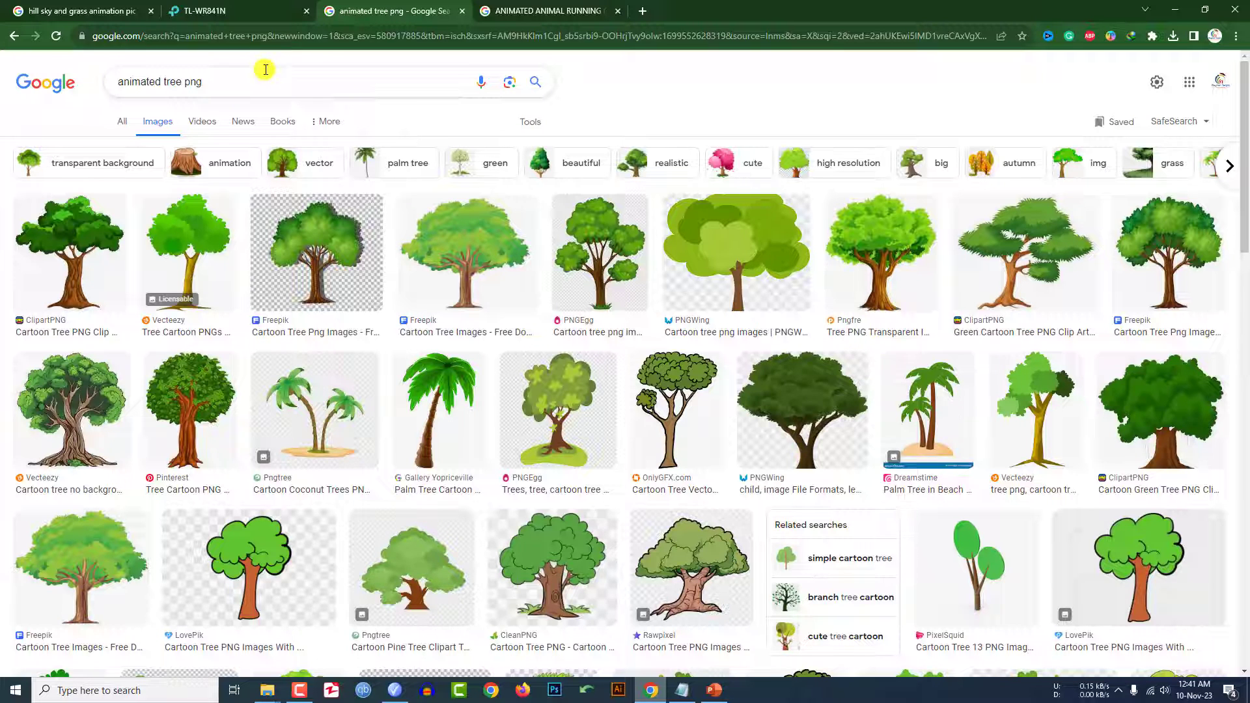
- Insert the three cartoon tree pictures from this device
{"action": "left_click", "coordinate": [714, 691]}
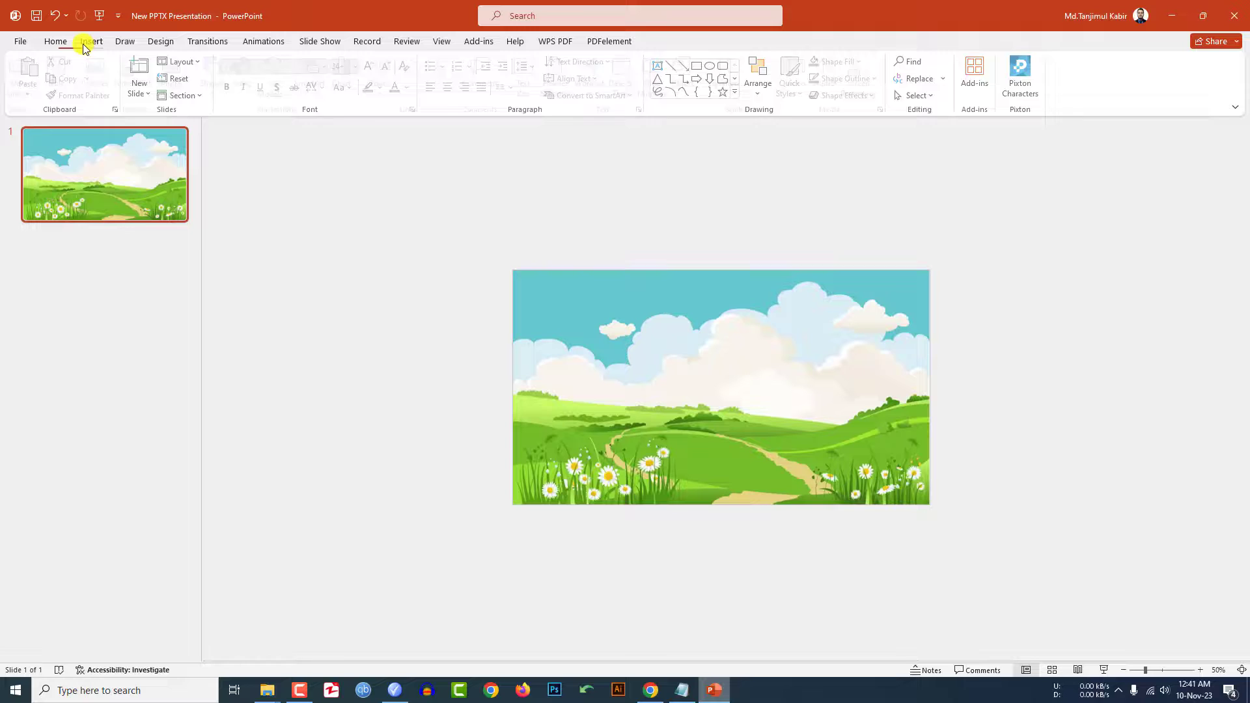
{"action": "left_click", "coordinate": [90, 42]}
{"action": "left_click", "coordinate": [104, 73]}
{"action": "left_click", "coordinate": [126, 131]}
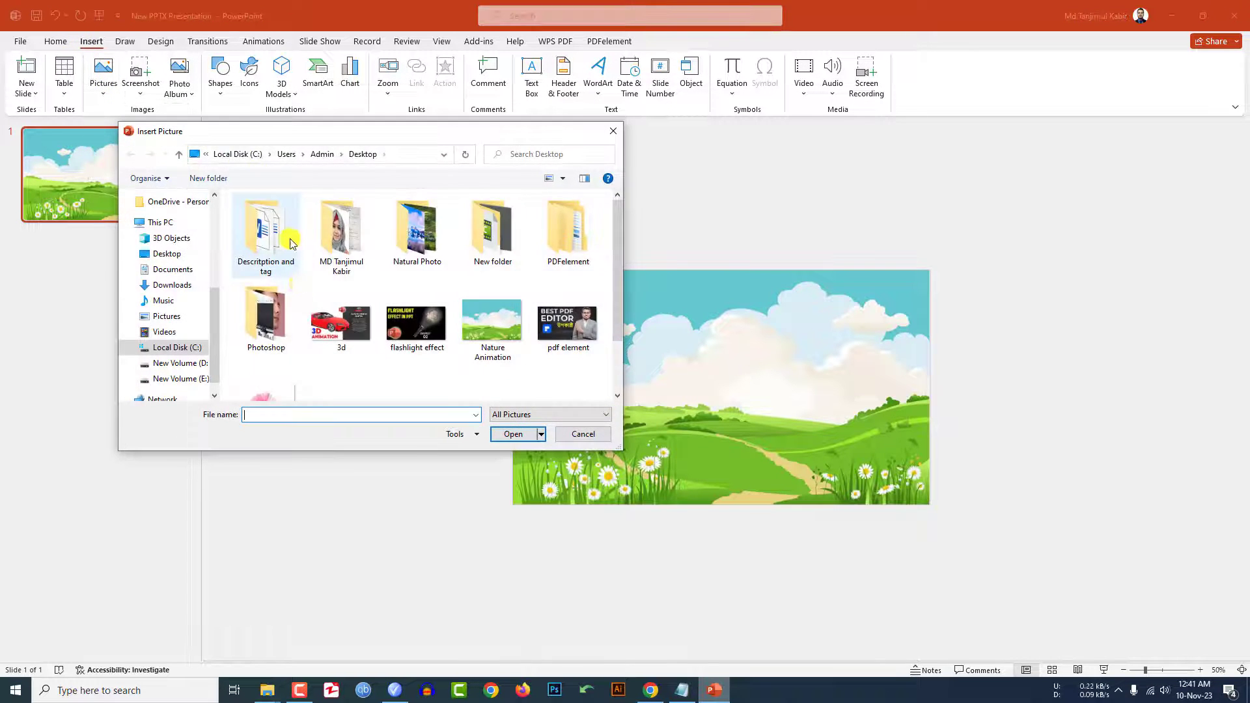
{"action": "left_click", "coordinate": [396, 343], "text": "ctrl"}
{"action": "left_click", "coordinate": [519, 434]}
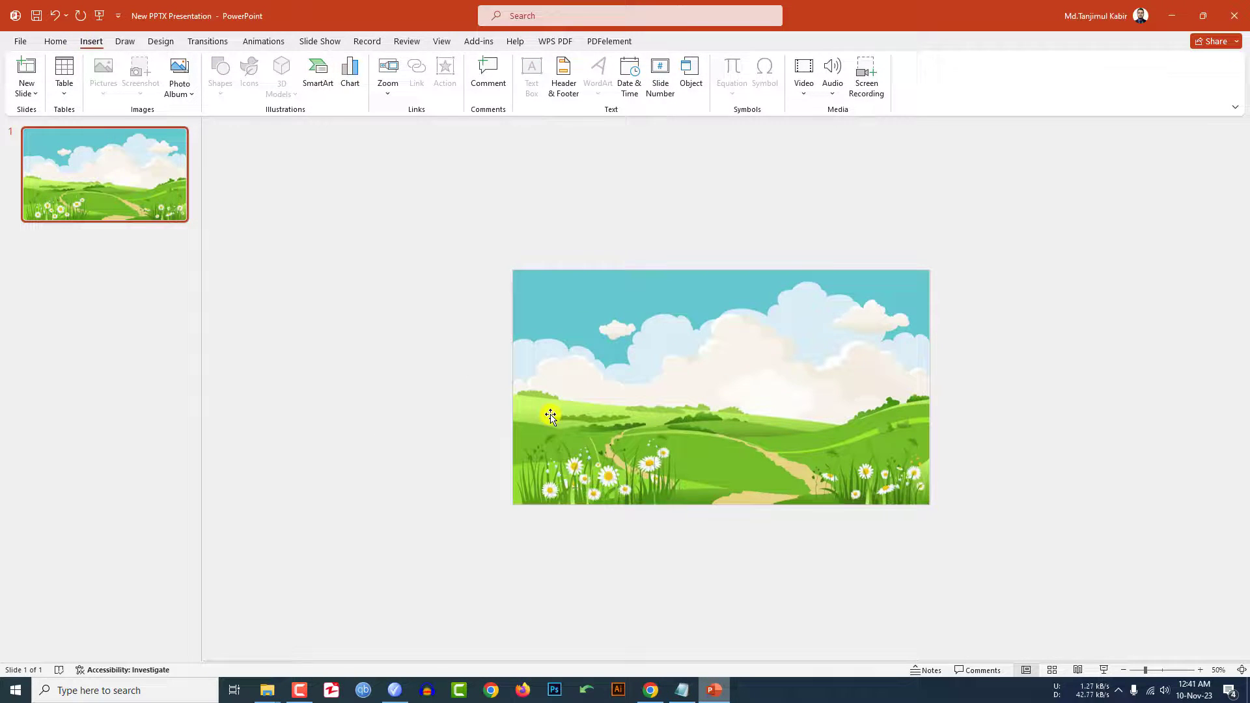
- Move the light-green tree aside and shrink the middle tree into the scene's left
{"action": "left_click_drag", "start_coordinate": [724, 391], "coordinate": [381, 410]}
{"action": "left_click", "coordinate": [713, 374]}
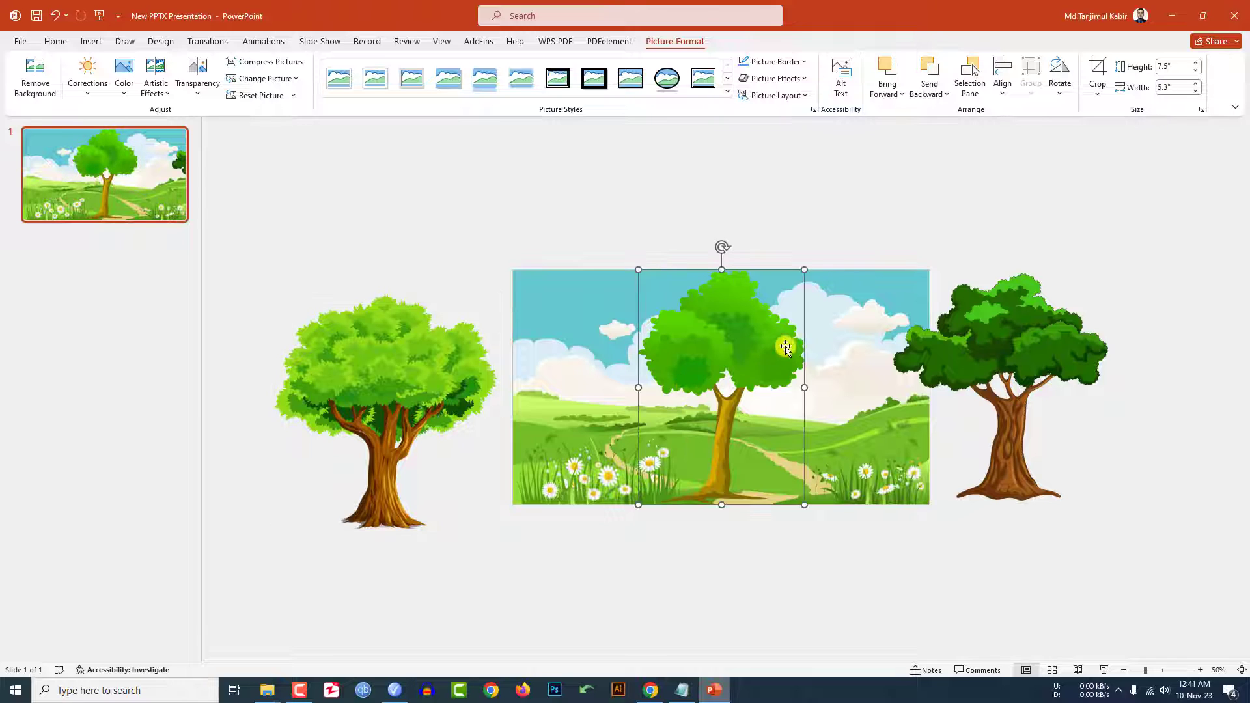
{"action": "left_click_drag", "start_coordinate": [804, 266], "coordinate": [728, 376]}
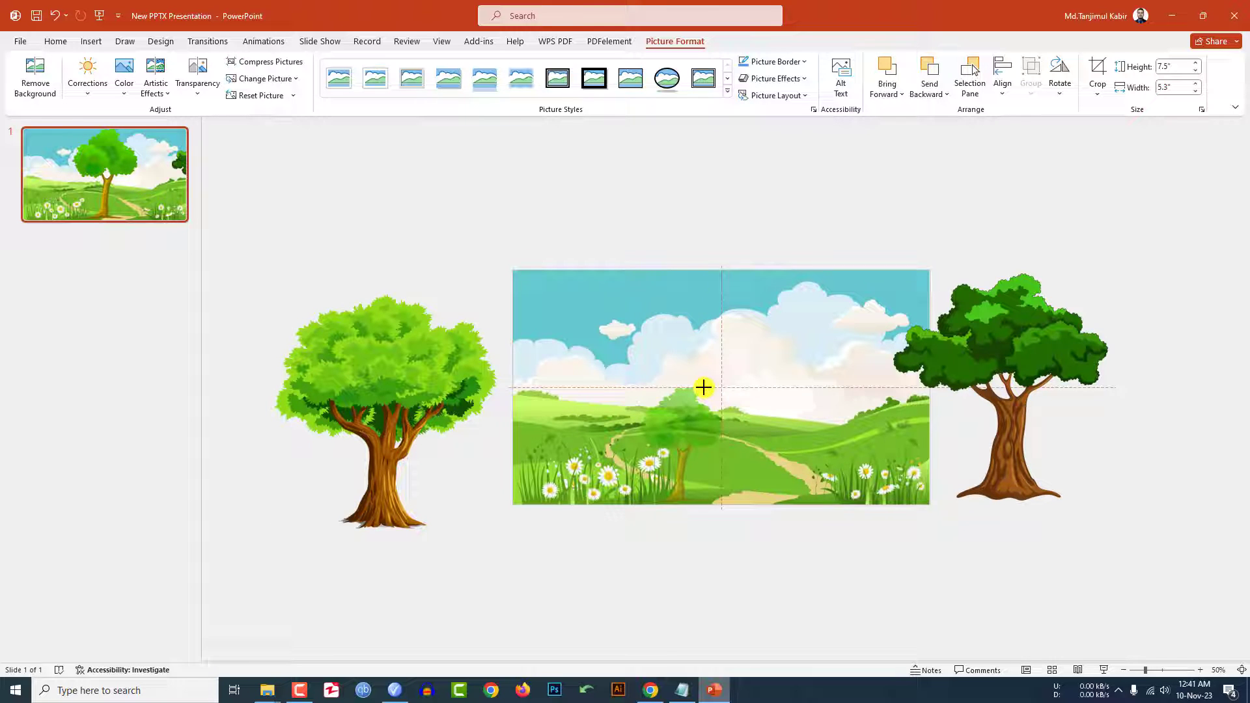
{"action": "left_click_drag", "start_coordinate": [679, 427], "coordinate": [647, 338]}
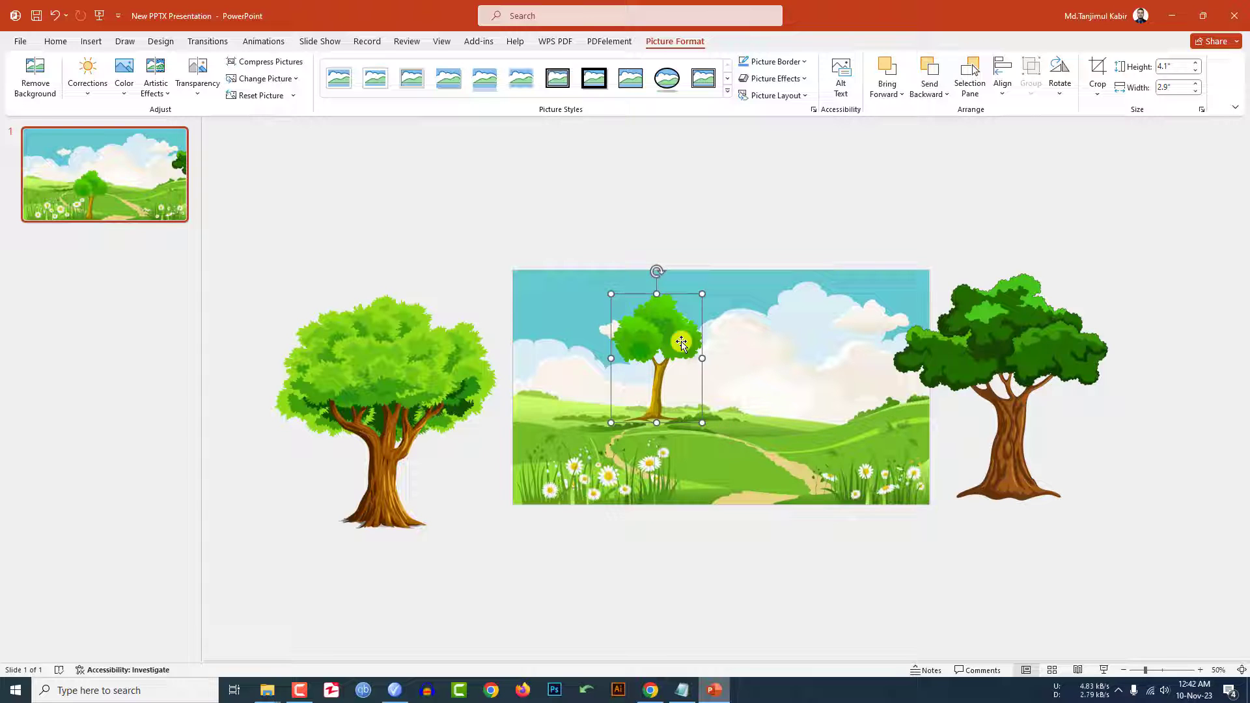
- Shrink the dark-green tree into the scene and park the big tree right of the slide
{"action": "left_click", "coordinate": [1006, 342]}
{"action": "left_click_drag", "start_coordinate": [1110, 269], "coordinate": [1016, 362]}
{"action": "mouse_move", "coordinate": [925, 397]}
{"action": "left_mouse_down"}
{"action": "mouse_move", "coordinate": [872, 374]}
{"action": "mouse_move", "coordinate": [898, 329]}
{"action": "mouse_move", "coordinate": [806, 344]}
{"action": "left_mouse_up"}
{"action": "left_click", "coordinate": [960, 365]}
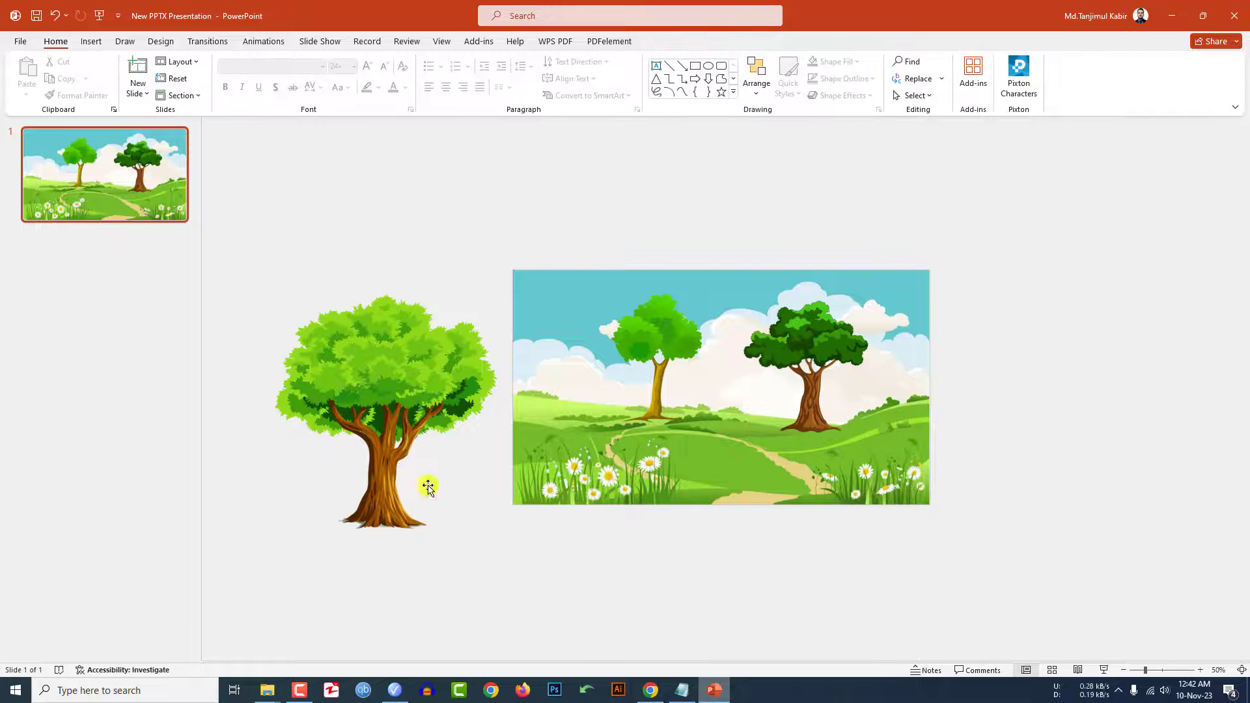
{"action": "mouse_move", "coordinate": [427, 486]}
{"action": "left_mouse_down"}
{"action": "mouse_move", "coordinate": [1074, 496]}
{"action": "mouse_move", "coordinate": [1098, 476]}
{"action": "mouse_move", "coordinate": [1090, 511]}
{"action": "left_mouse_up"}
- Group the landscape picture with its two small trees
{"action": "left_click", "coordinate": [881, 439]}
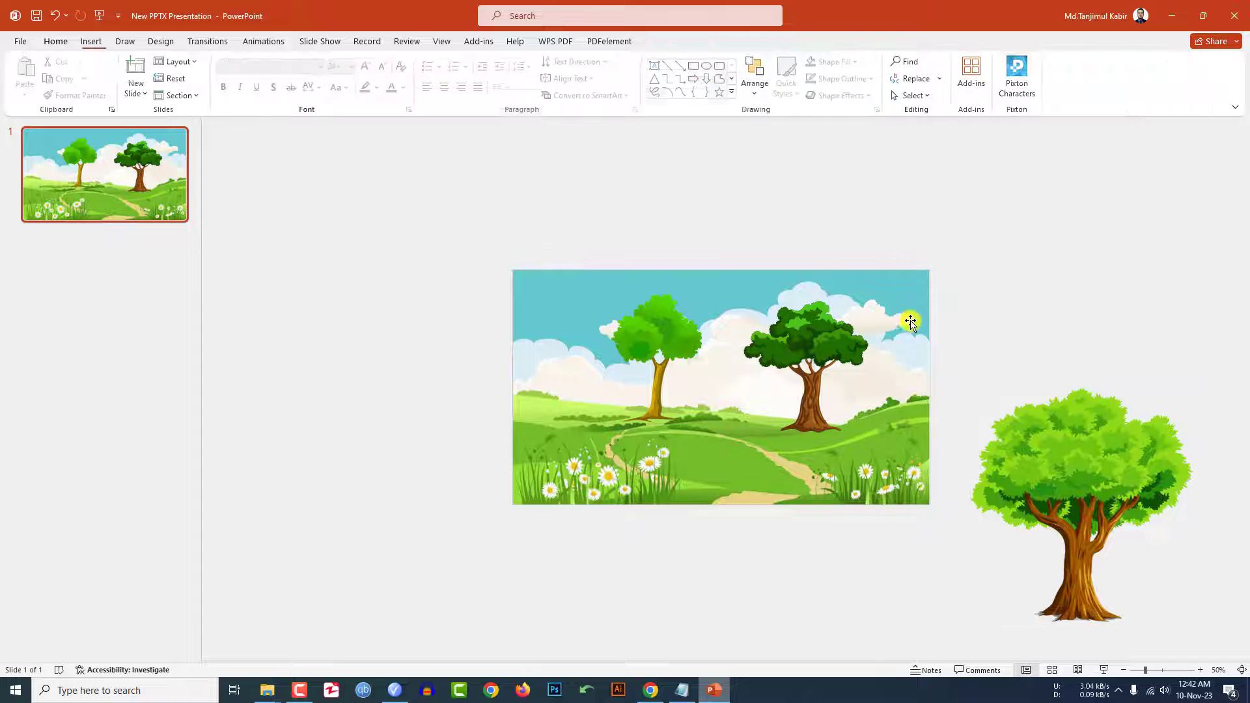
{"action": "left_click", "coordinate": [835, 330]}
{"action": "left_click", "coordinate": [665, 343], "text": "shift"}
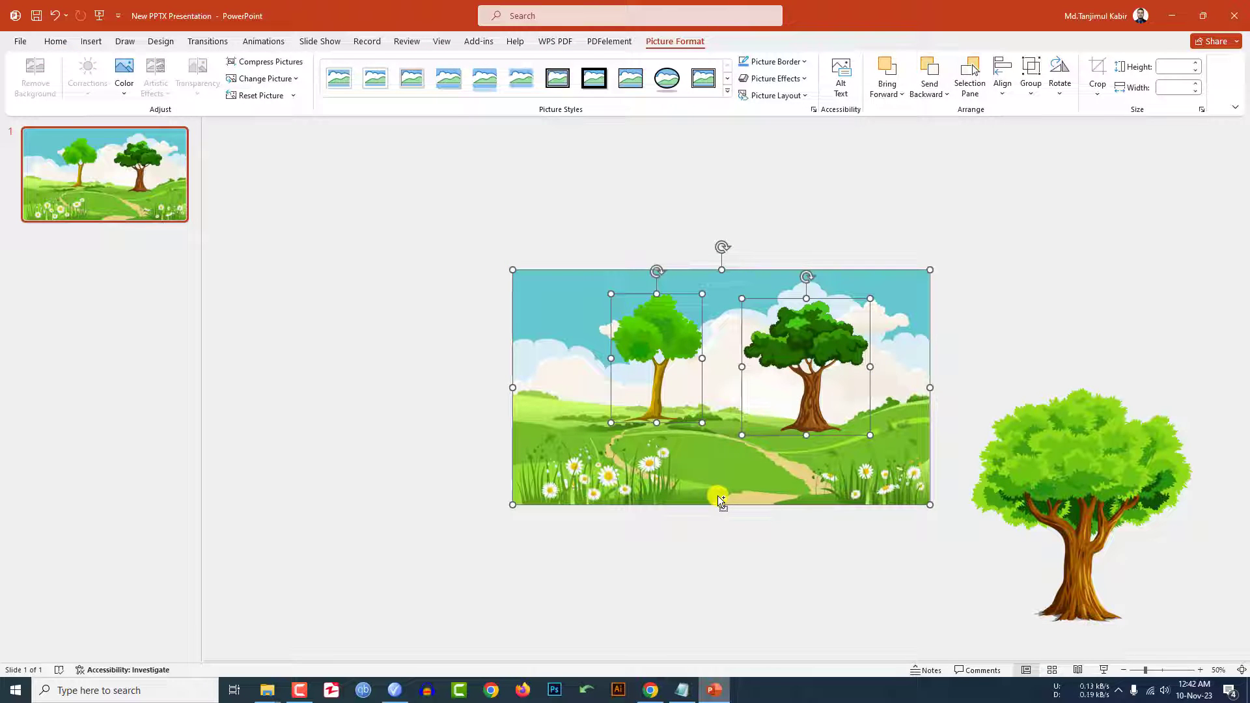
{"action": "key", "text": "ctrl+g"}
{"action": "scroll", "coordinate": [908, 466], "scroll_direction": "down", "scroll_amount": 2}
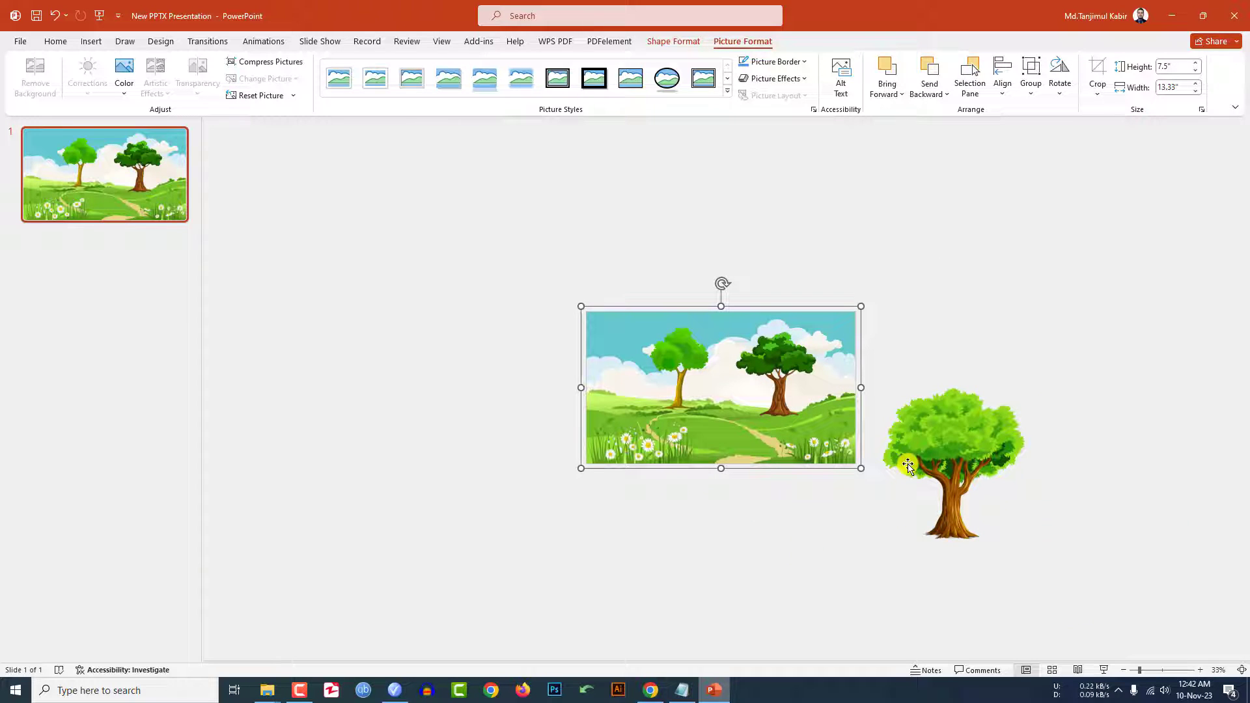
- Duplicate the landscape group to its right and group both copies into one panorama
{"action": "left_click_drag", "start_coordinate": [952, 448], "coordinate": [1059, 533]}
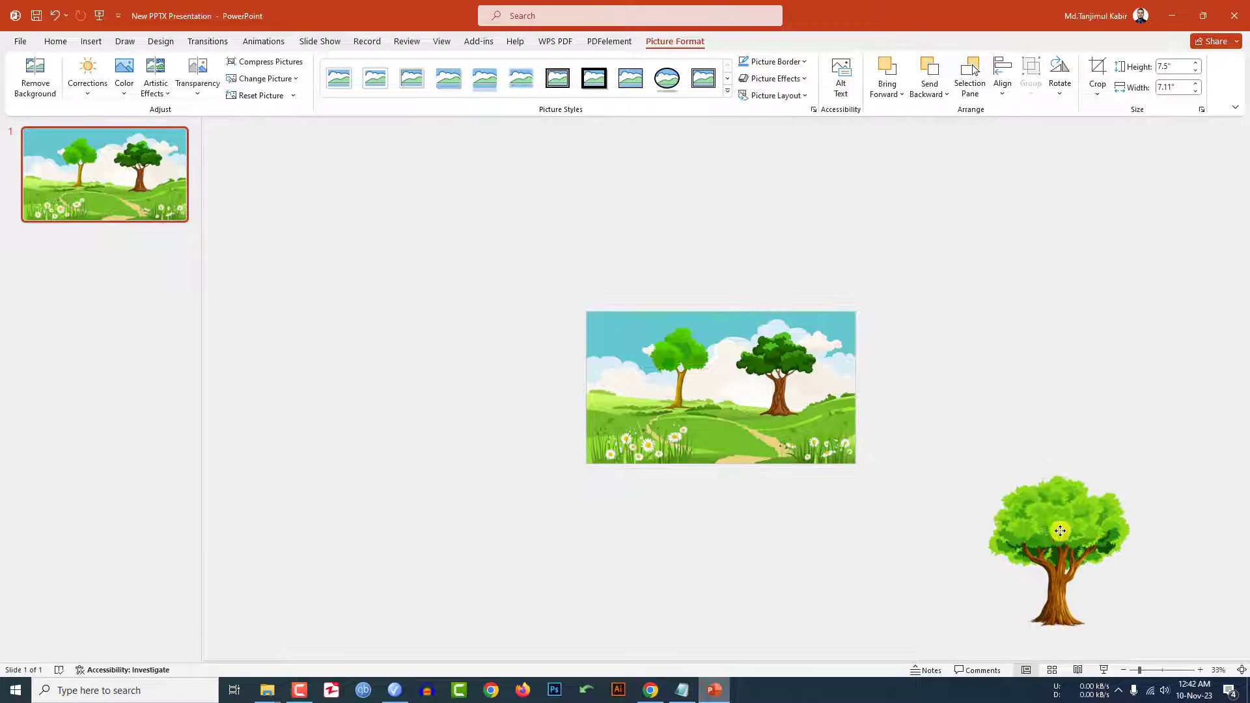
{"action": "left_click", "coordinate": [759, 408]}
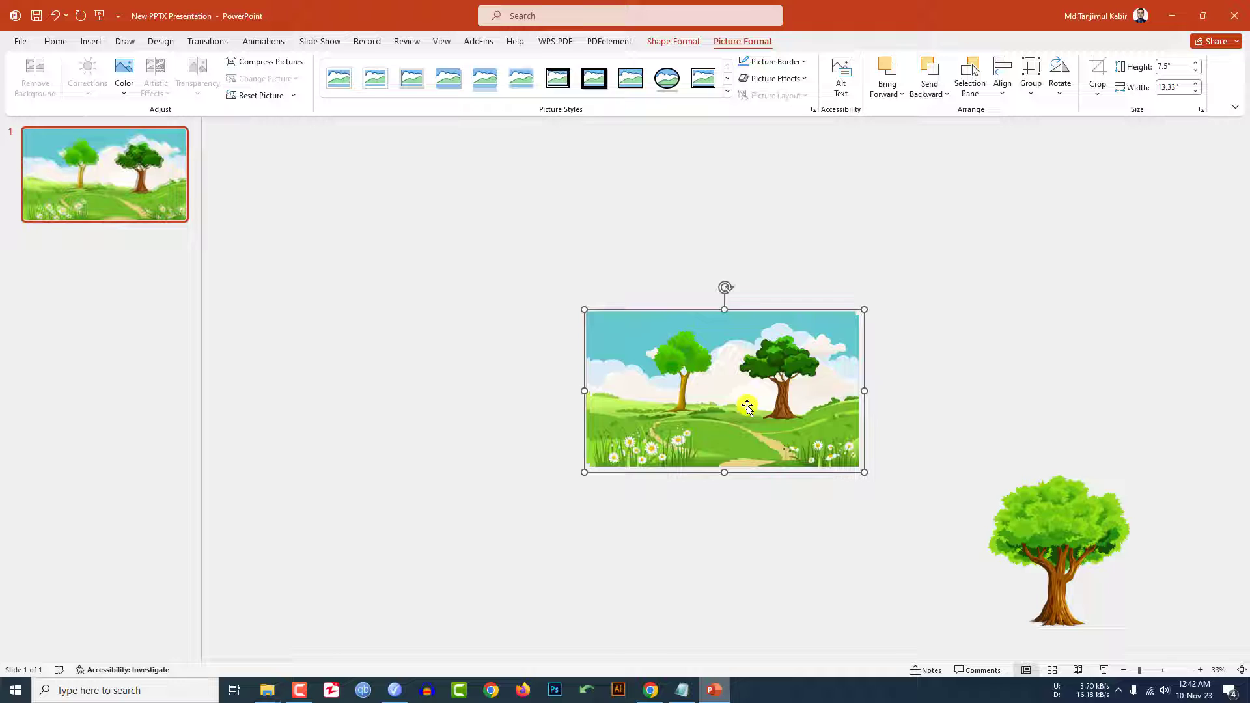
{"action": "left_click_drag", "start_coordinate": [759, 408], "coordinate": [1011, 402]}
{"action": "left_click", "coordinate": [918, 490]}
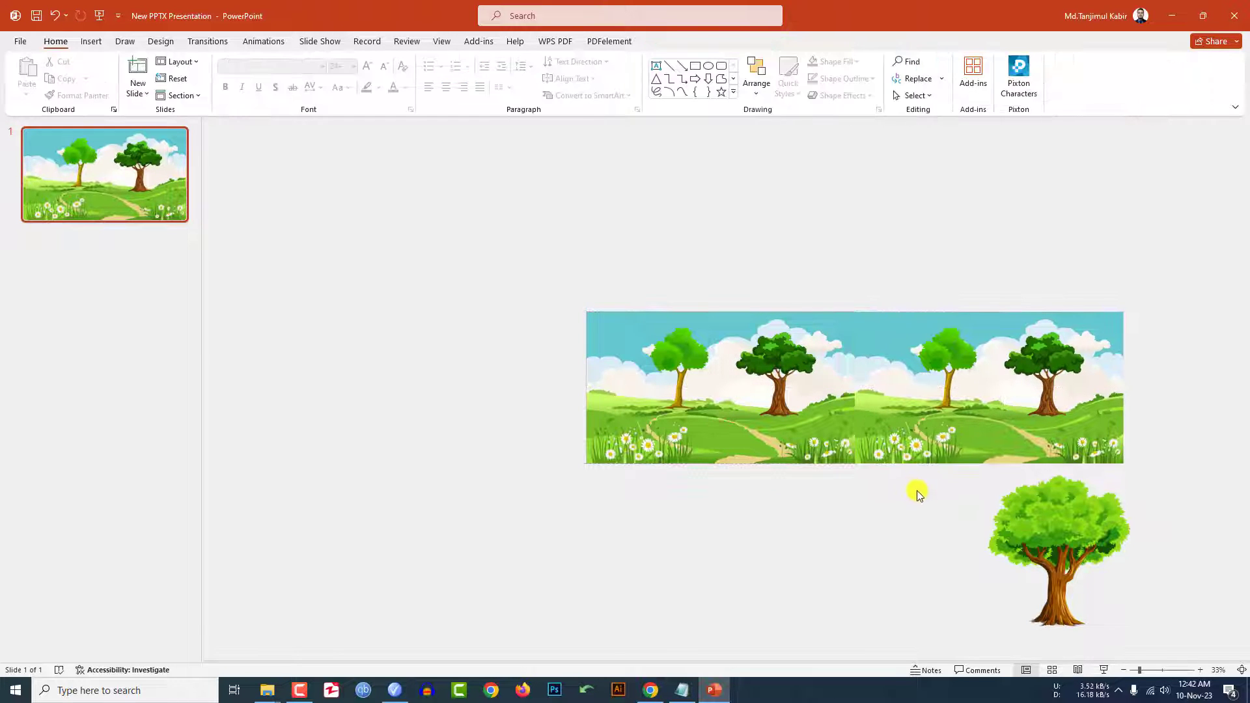
{"action": "left_click", "coordinate": [945, 426]}
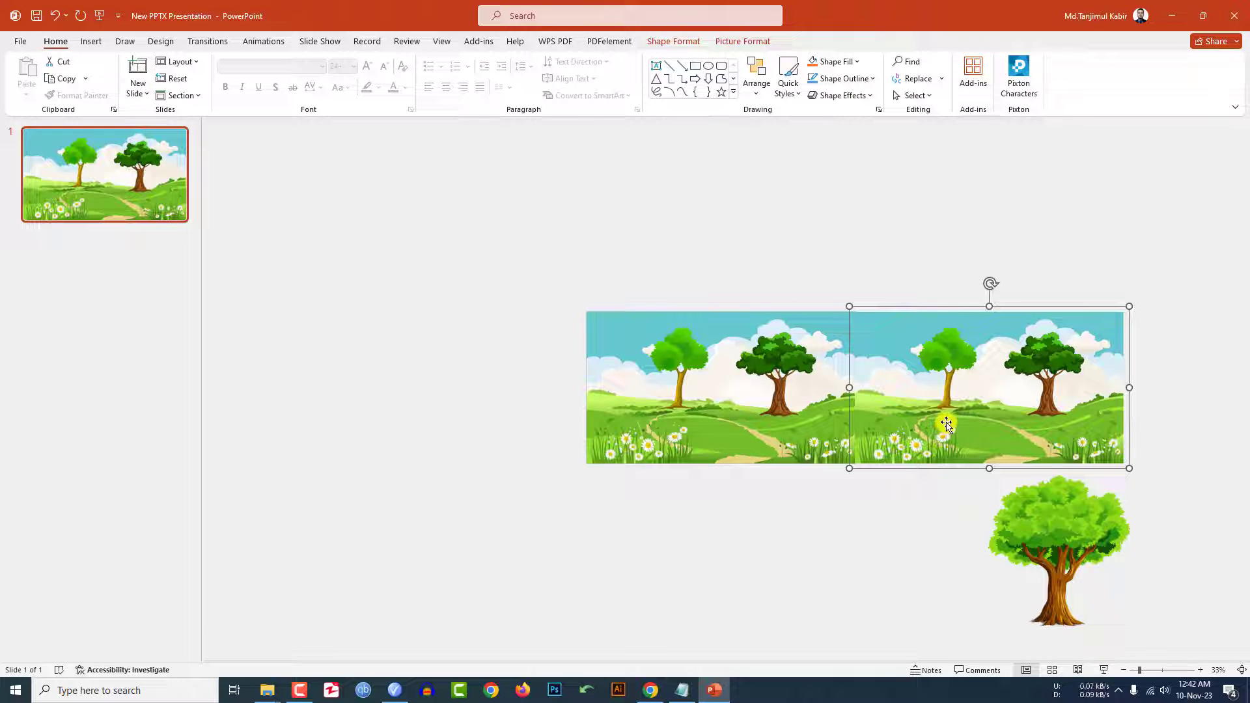
{"action": "left_click", "coordinate": [809, 416], "text": "shift"}
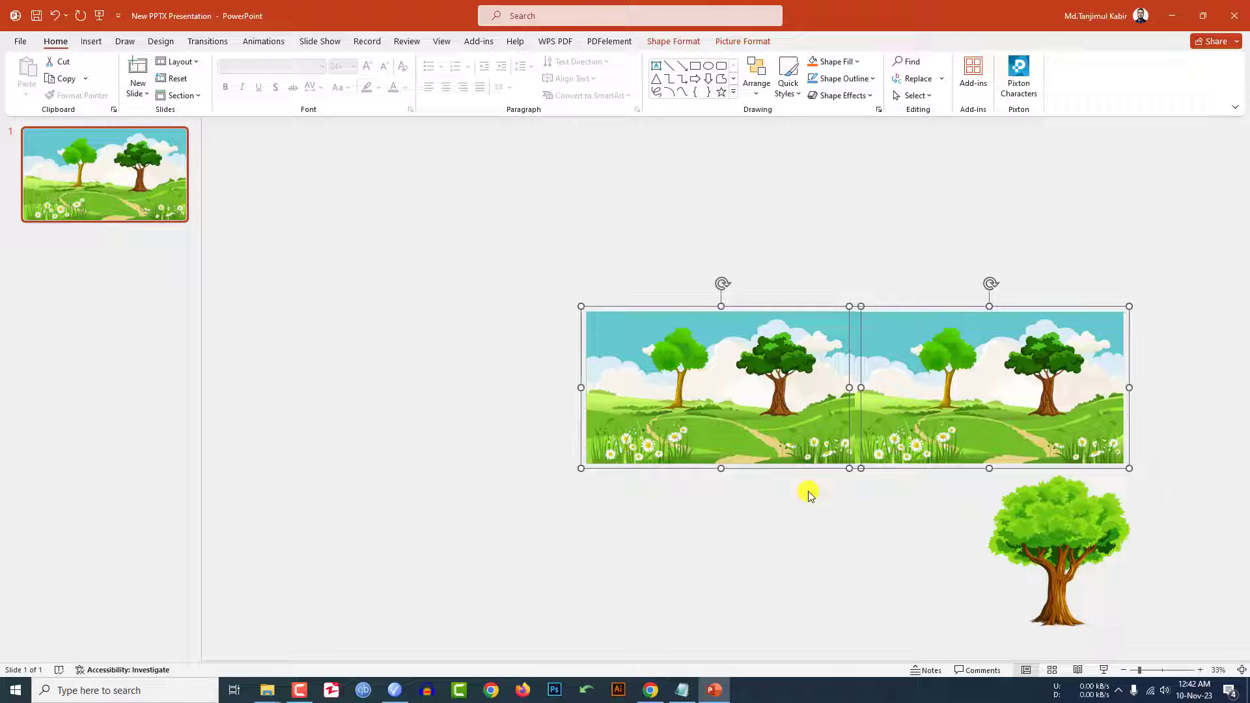
{"action": "key", "text": "ctrl+g"}
- Bring the big light-green tree to the front at the panorama's centre and enlarge it
{"action": "left_click", "coordinate": [1047, 544]}
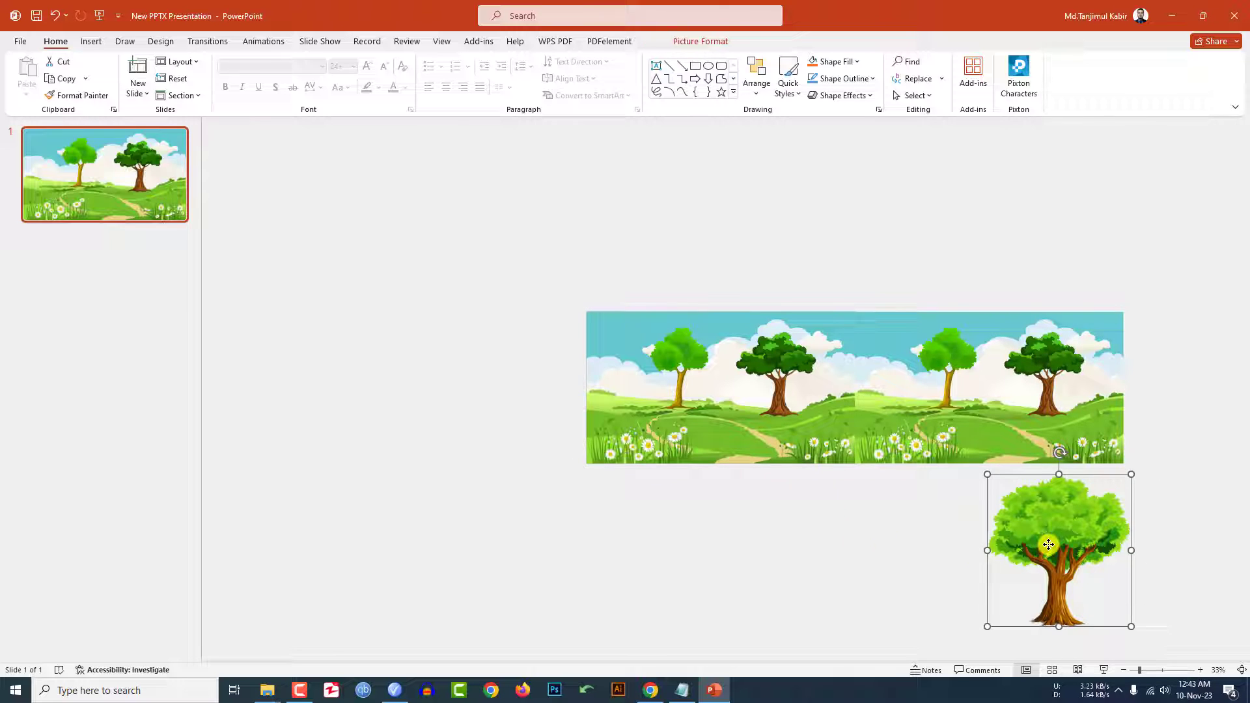
{"action": "left_click_drag", "start_coordinate": [1046, 545], "coordinate": [868, 483]}
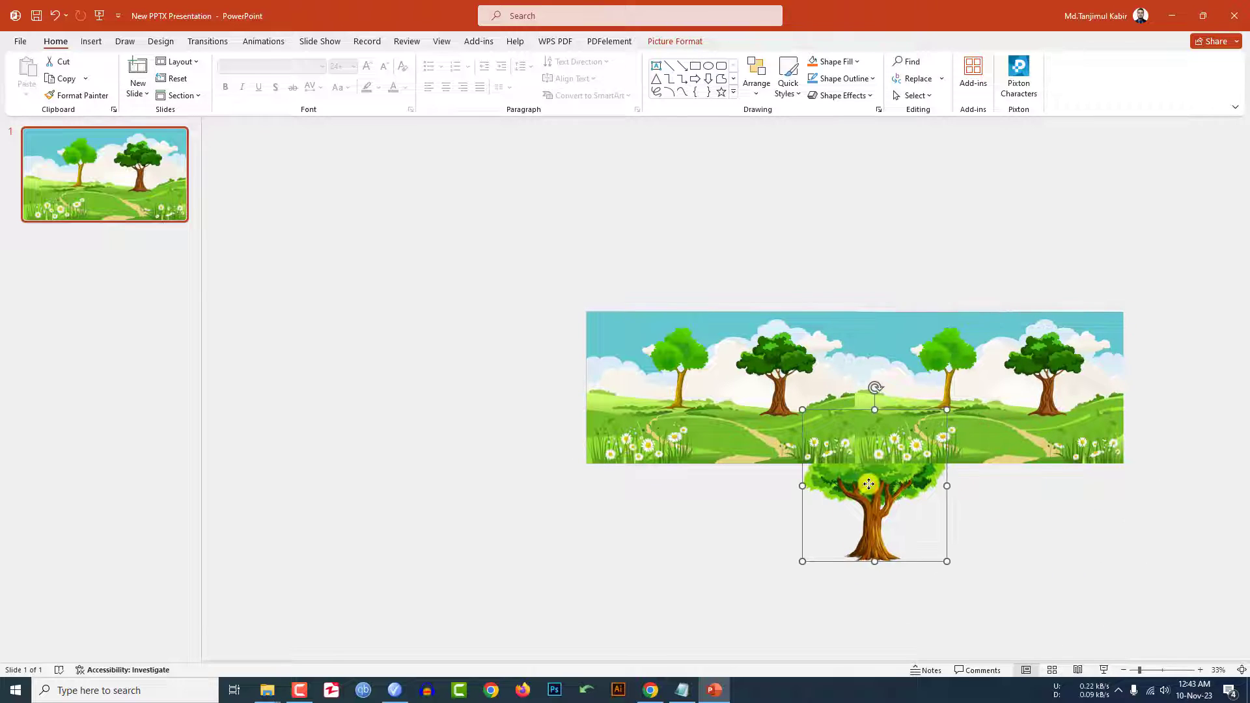
{"action": "right_click", "coordinate": [868, 483]}
{"action": "left_click", "coordinate": [924, 342]}
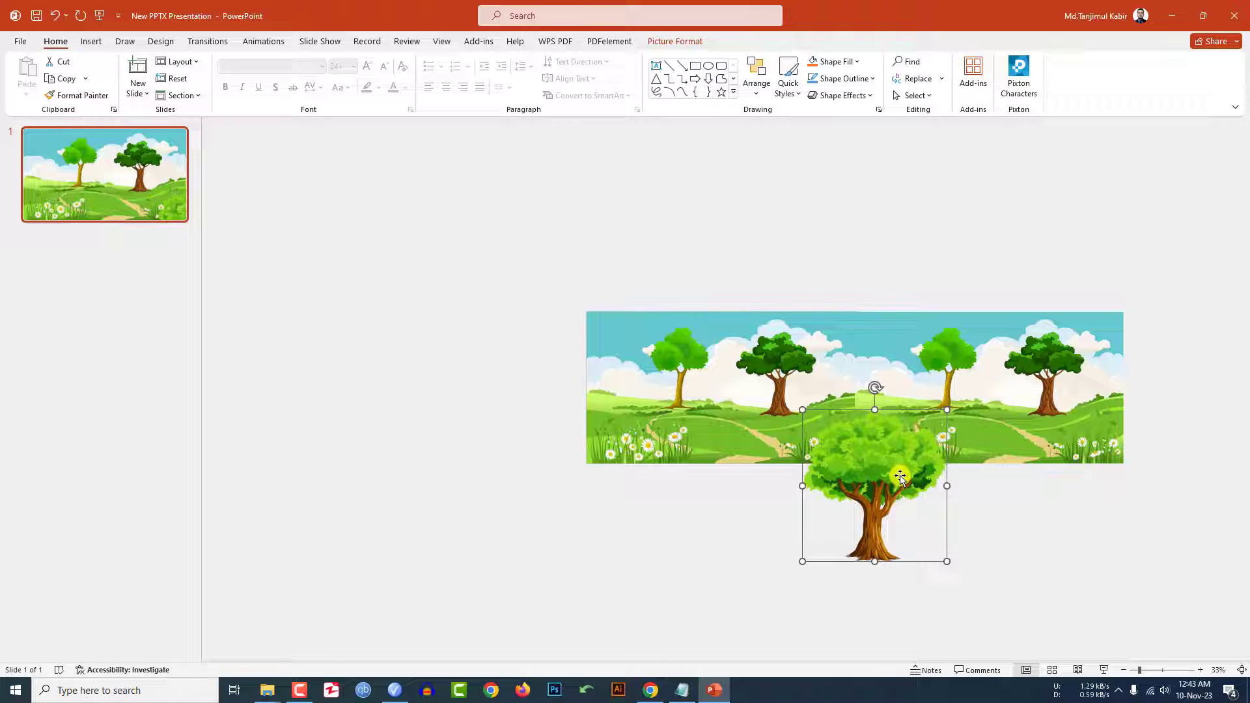
{"action": "left_click_drag", "start_coordinate": [900, 477], "coordinate": [887, 351]}
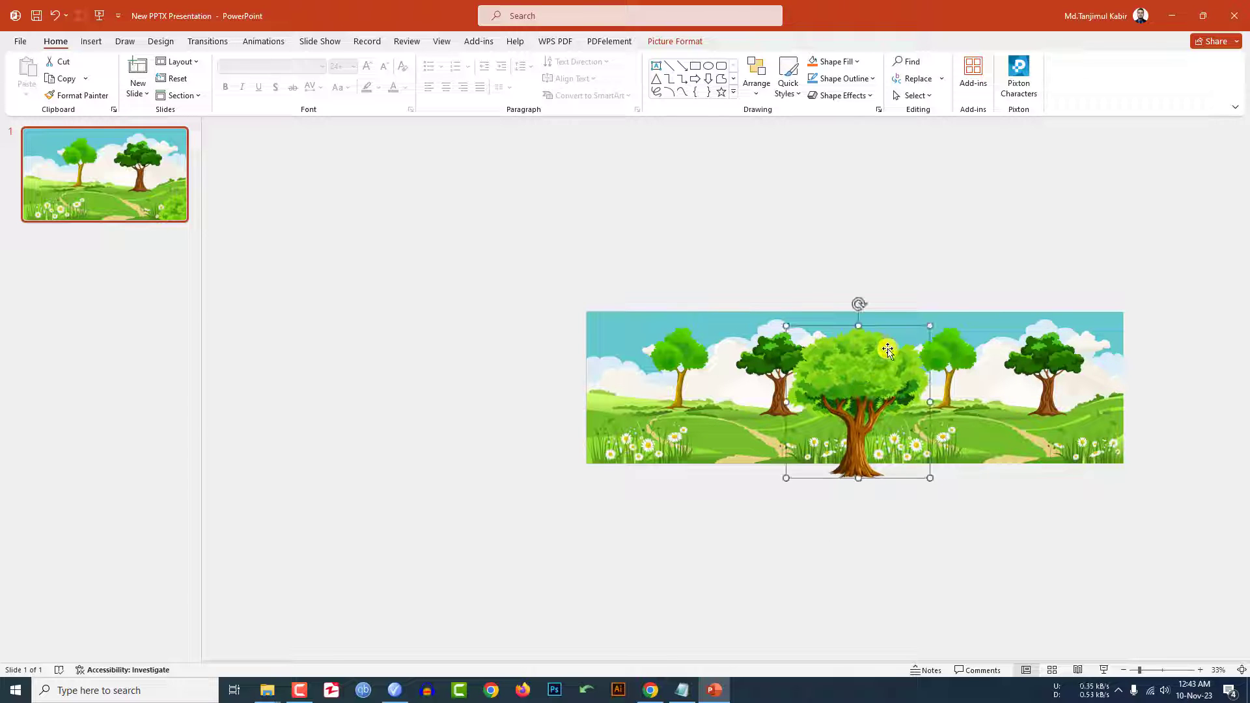
{"action": "left_click_drag", "start_coordinate": [929, 325], "coordinate": [963, 292]}
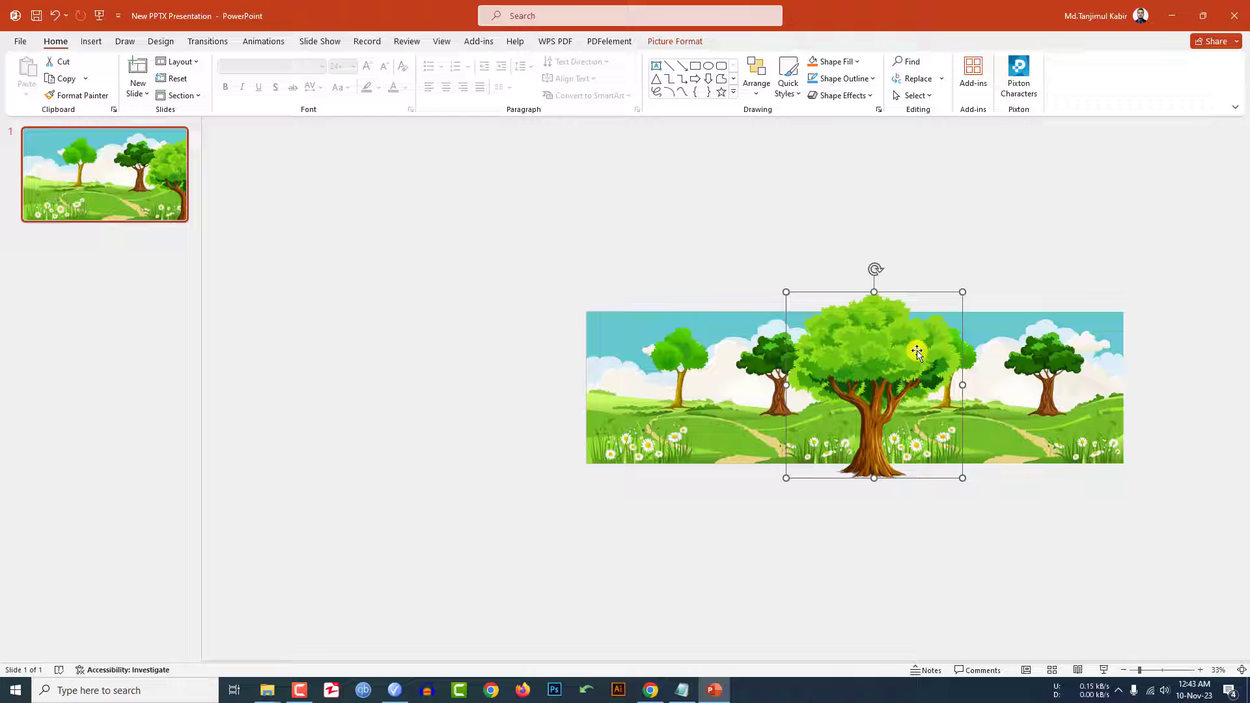
- Copy the big tree to the panorama's right and group both trees
{"action": "left_click_drag", "start_coordinate": [873, 382], "coordinate": [1128, 393]}
{"action": "left_click", "coordinate": [1089, 370], "text": "shift"}
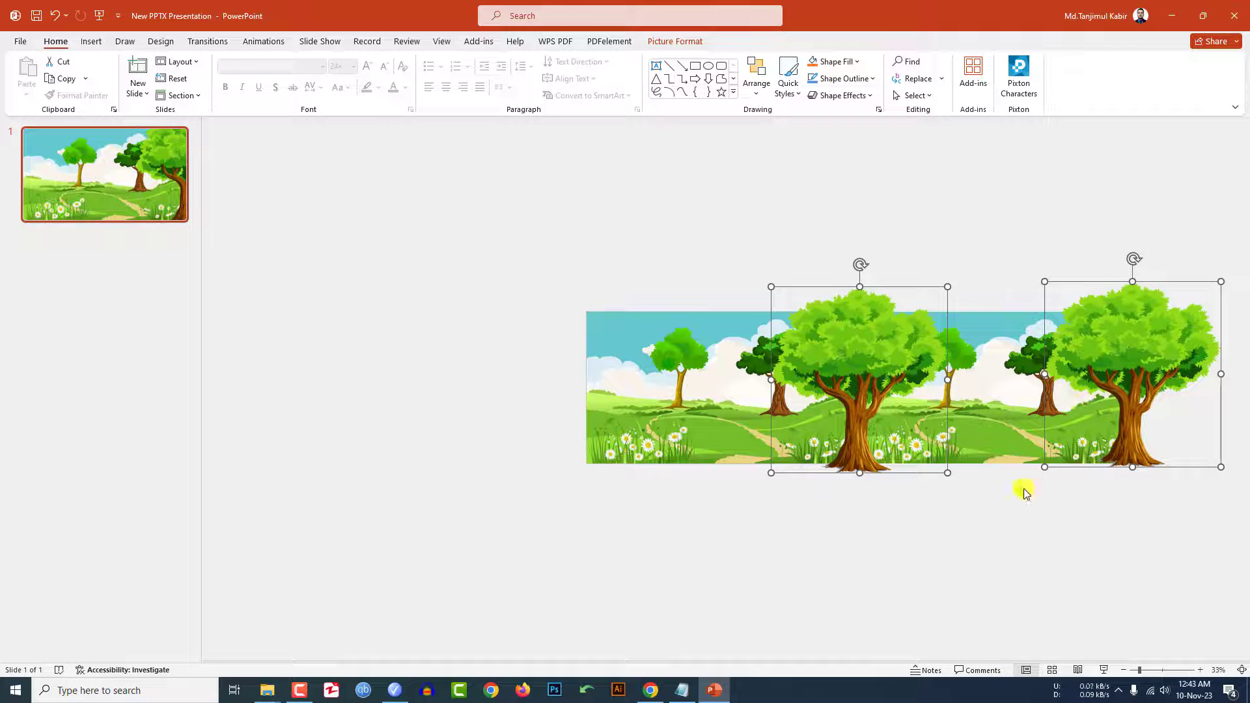
{"action": "key", "text": "ctrl+g"}
{"action": "left_click", "coordinate": [978, 514]}
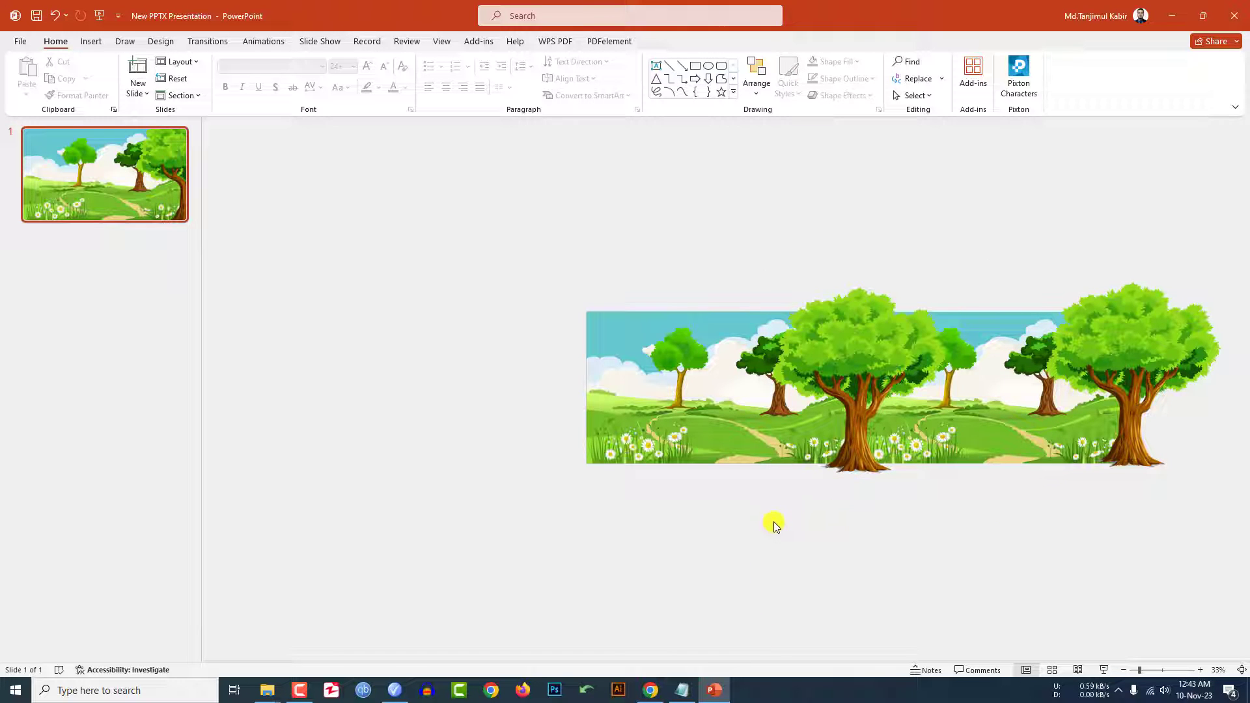
- Apply a leftward Lines motion path to the panoramic background and lengthen its path
{"action": "left_click", "coordinate": [730, 410]}
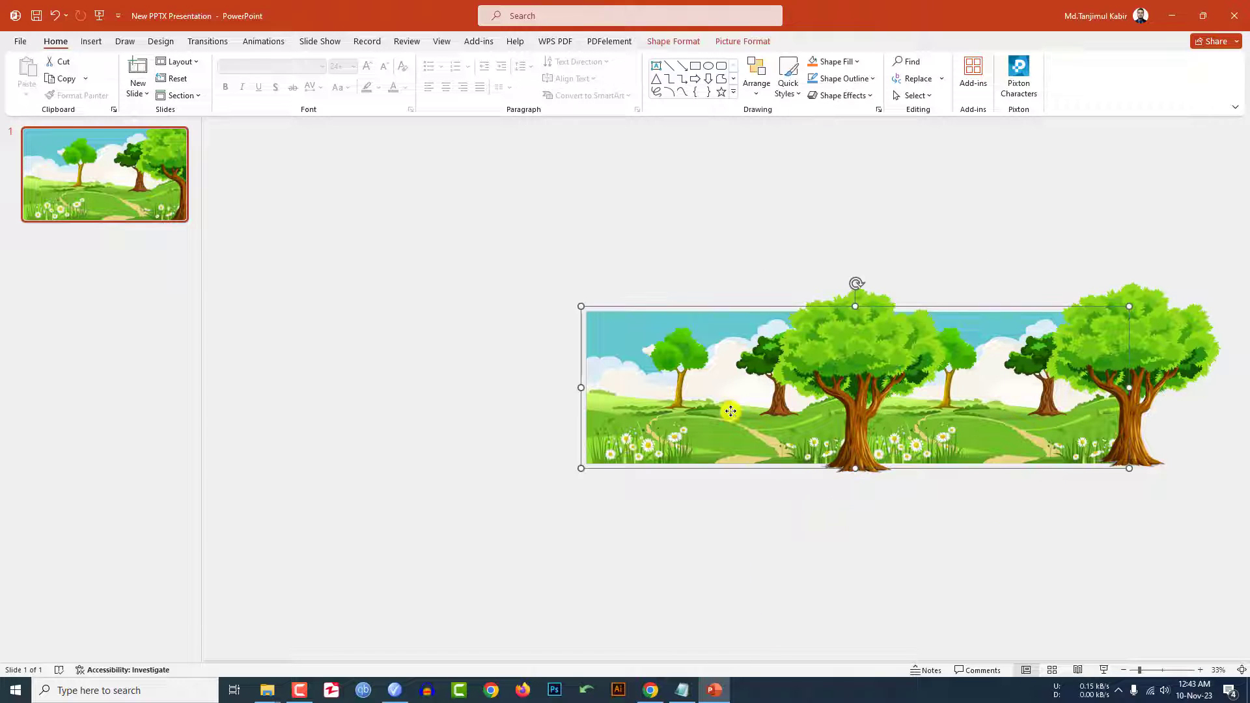
{"action": "left_click", "coordinate": [874, 533]}
{"action": "left_click", "coordinate": [603, 406]}
{"action": "left_click", "coordinate": [264, 41]}
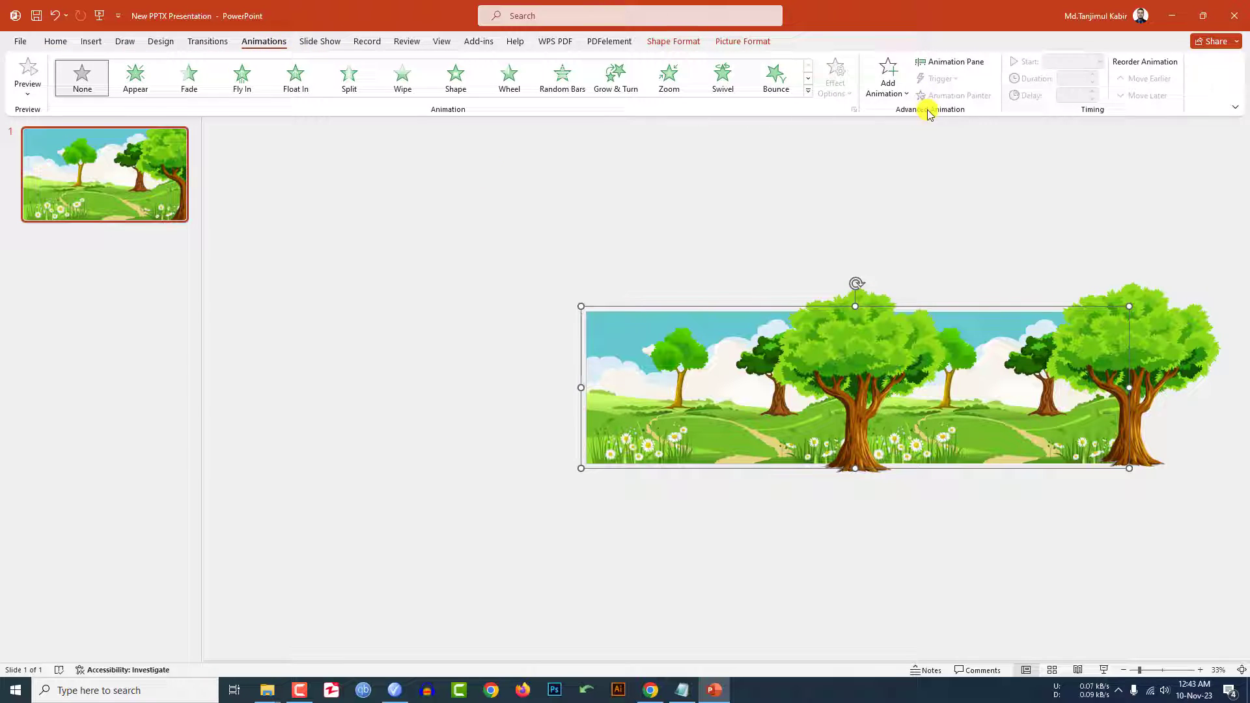
{"action": "left_click", "coordinate": [888, 78]}
{"action": "scroll", "coordinate": [900, 338], "scroll_direction": "down", "scroll_amount": 2}
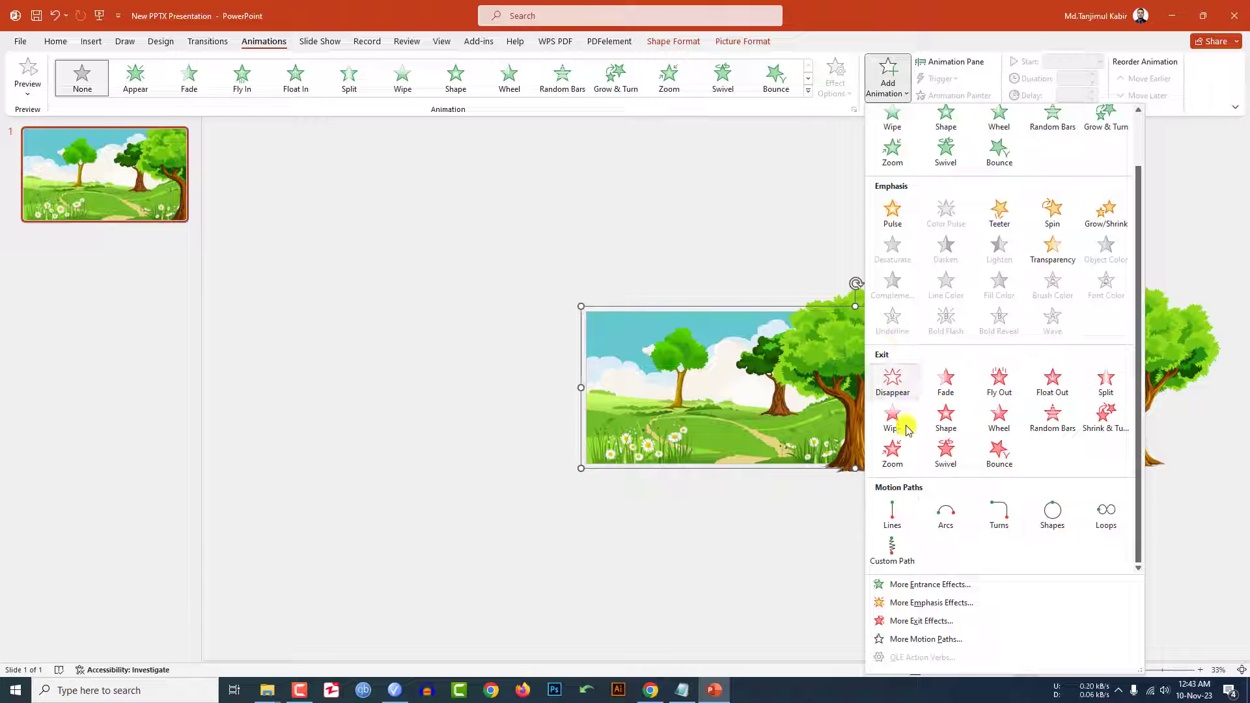
{"action": "left_click", "coordinate": [892, 511]}
{"action": "left_click", "coordinate": [835, 83]}
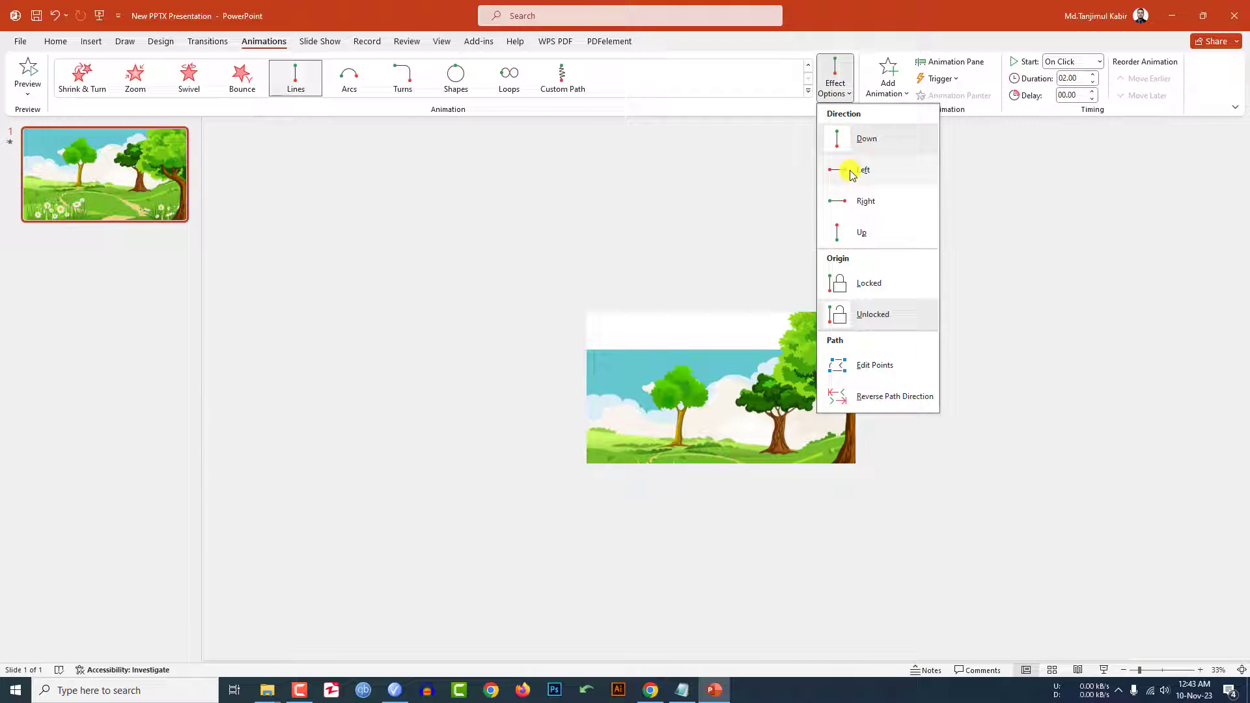
{"action": "left_click", "coordinate": [859, 203]}
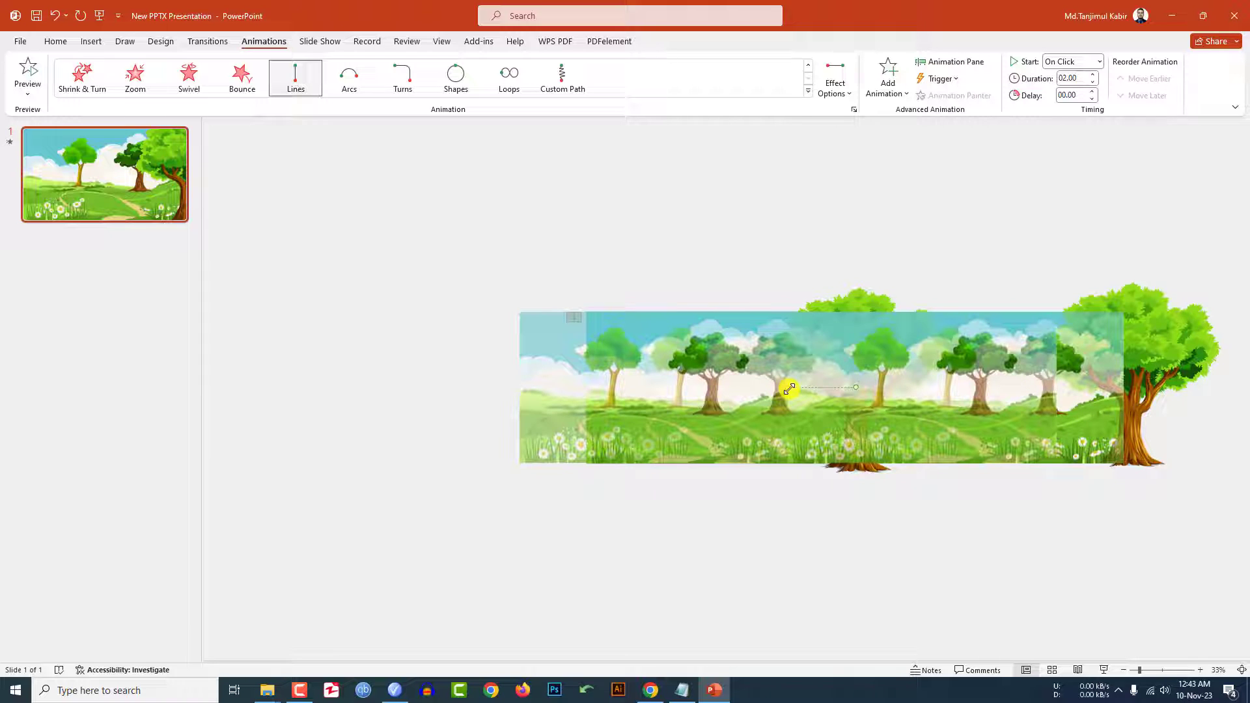
{"action": "left_click_drag", "start_coordinate": [782, 389], "coordinate": [586, 389]}
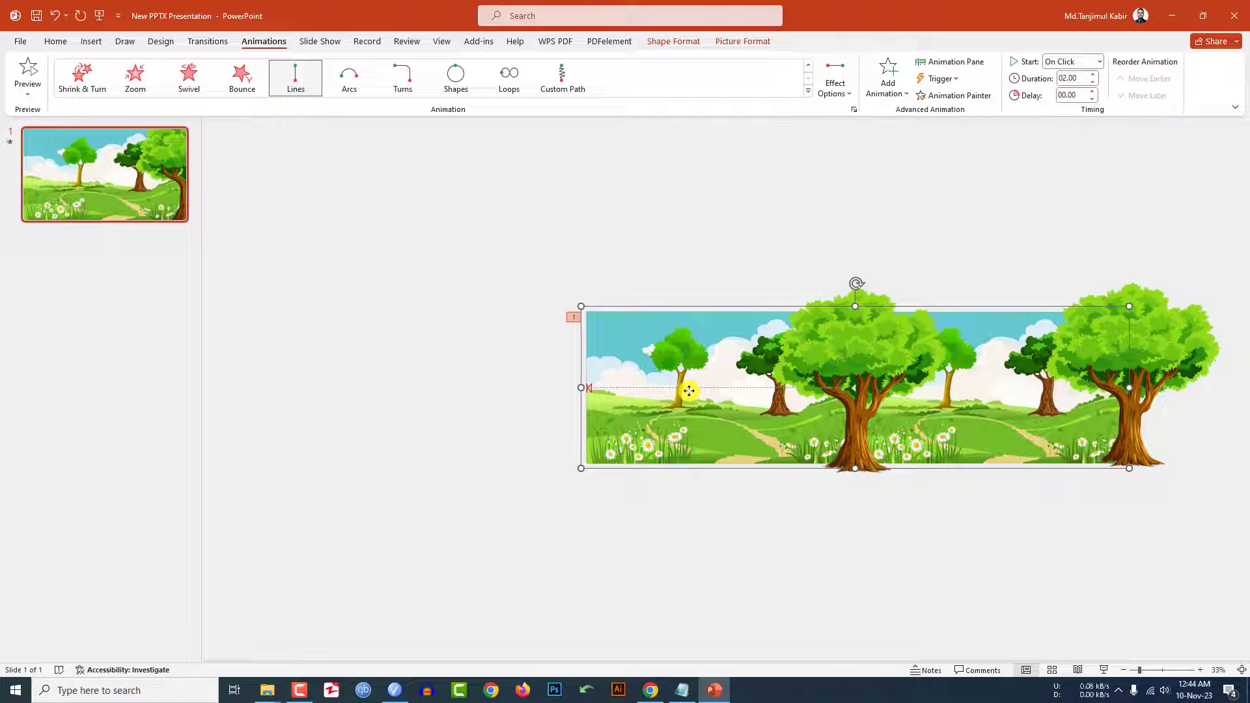
- Copy the background's leftward line animation onto the tree group with Animation Painter
{"action": "left_click", "coordinate": [953, 98]}
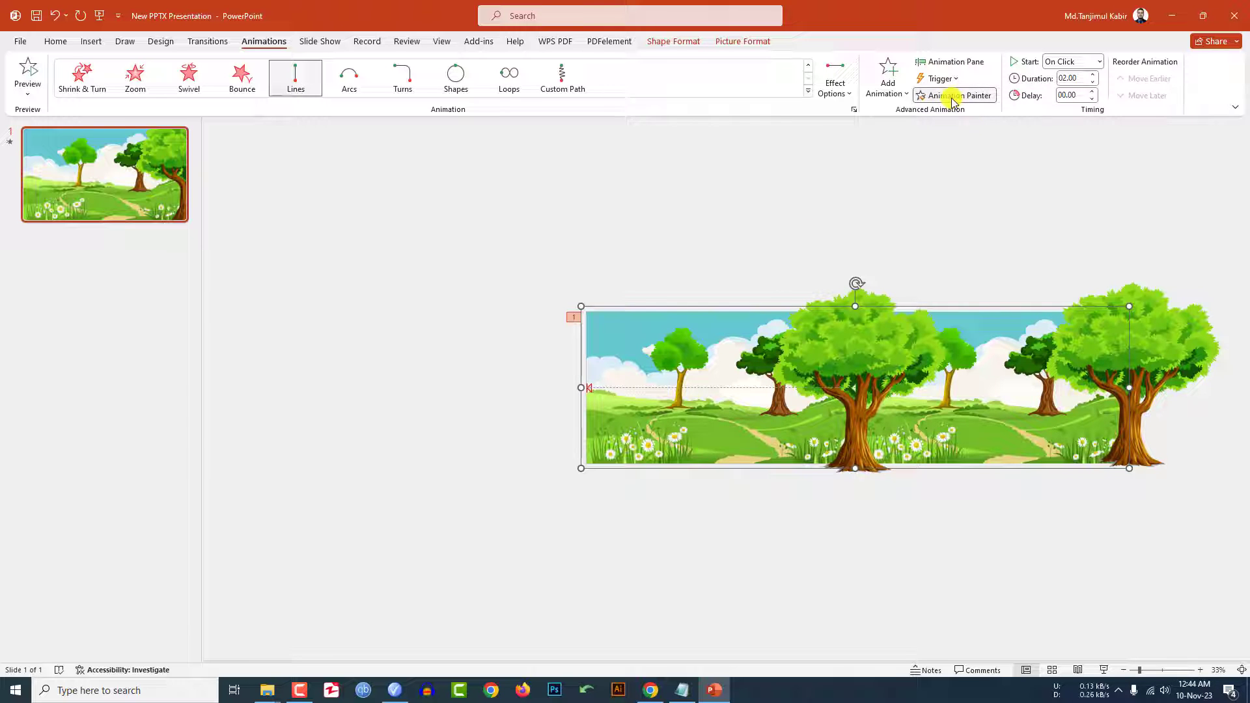
{"action": "left_click", "coordinate": [1179, 338]}
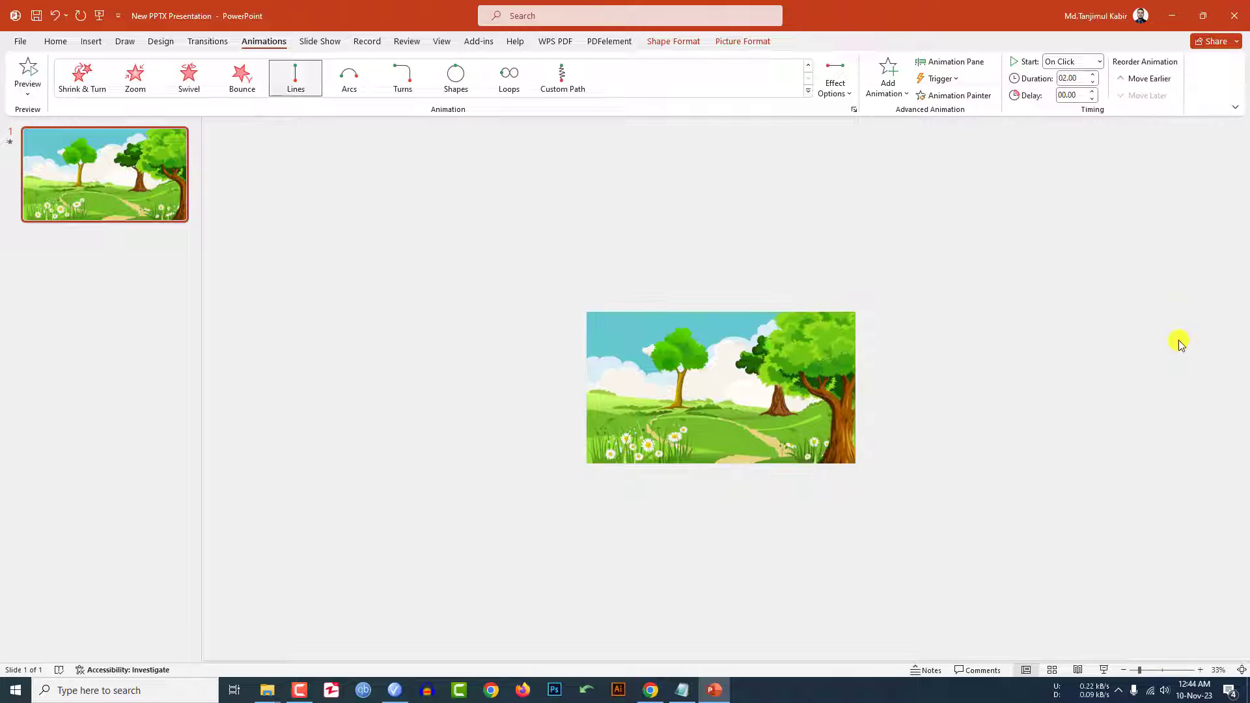
{"action": "key", "text": "ctrl+v"}
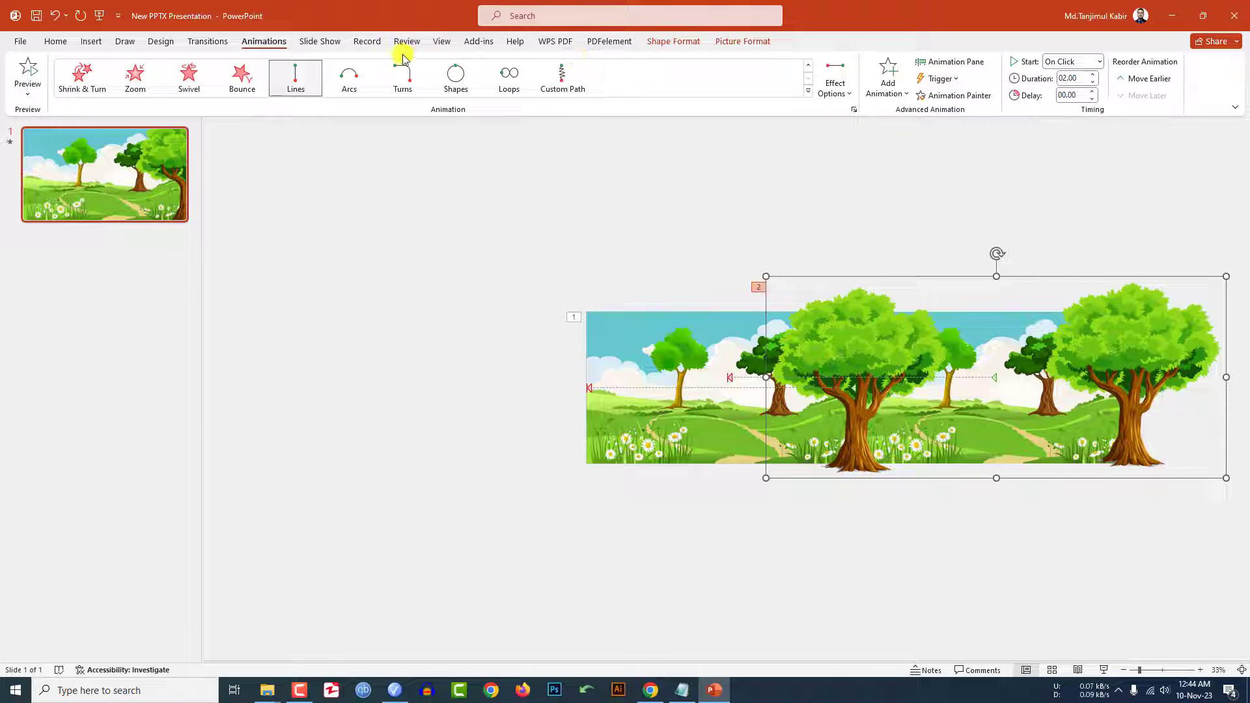
- Open Group 18's effect options from the Animation Pane and set Smooth end to 0
{"action": "left_click", "coordinate": [952, 62]}
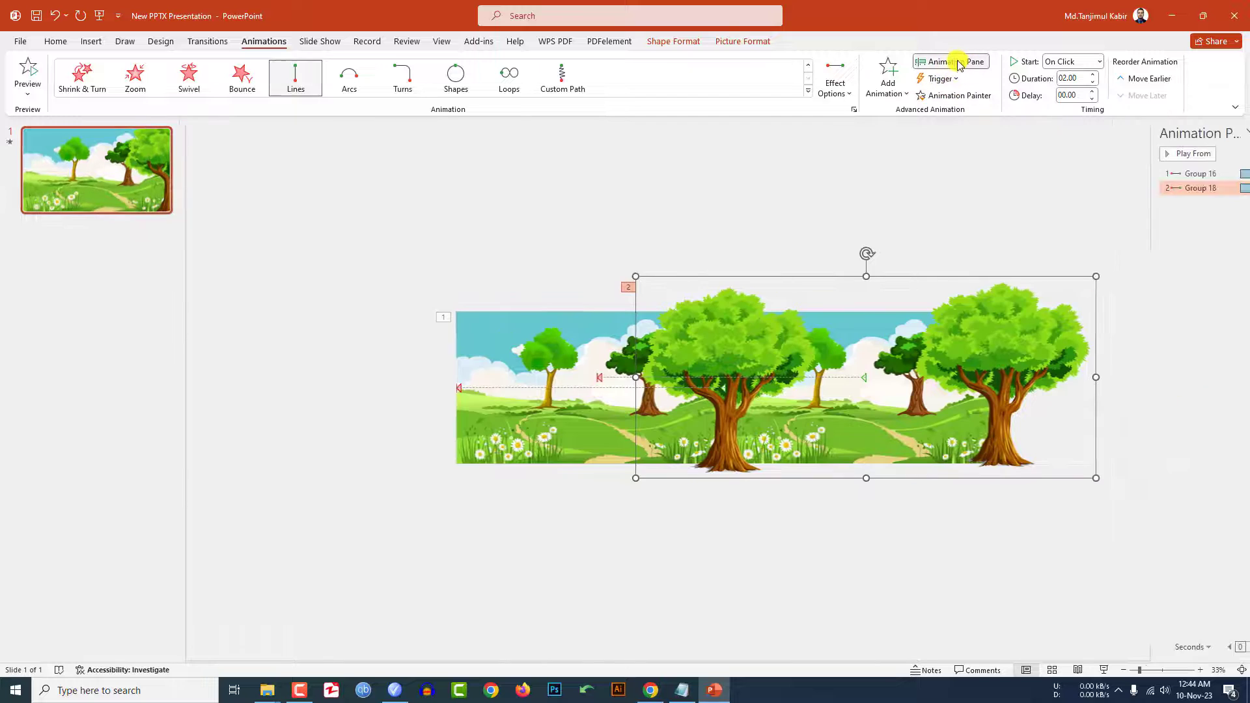
{"action": "left_click", "coordinate": [1172, 174], "text": "shift"}
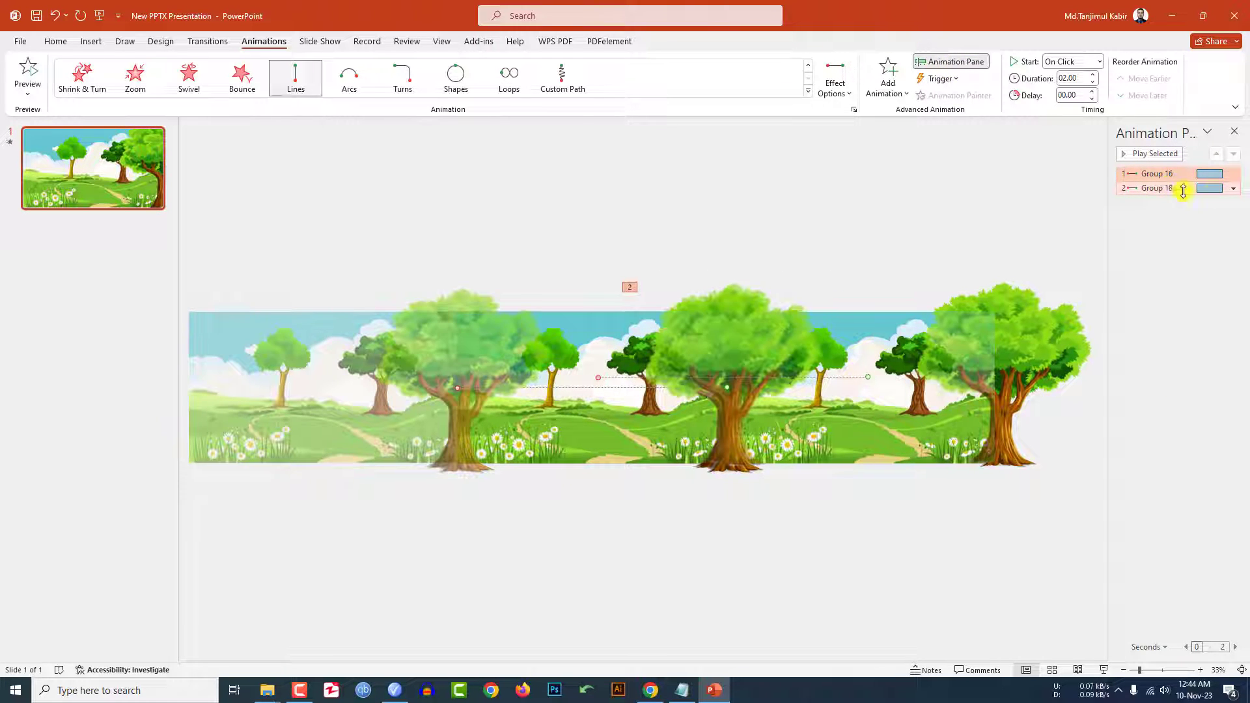
{"action": "left_click", "coordinate": [1232, 190]}
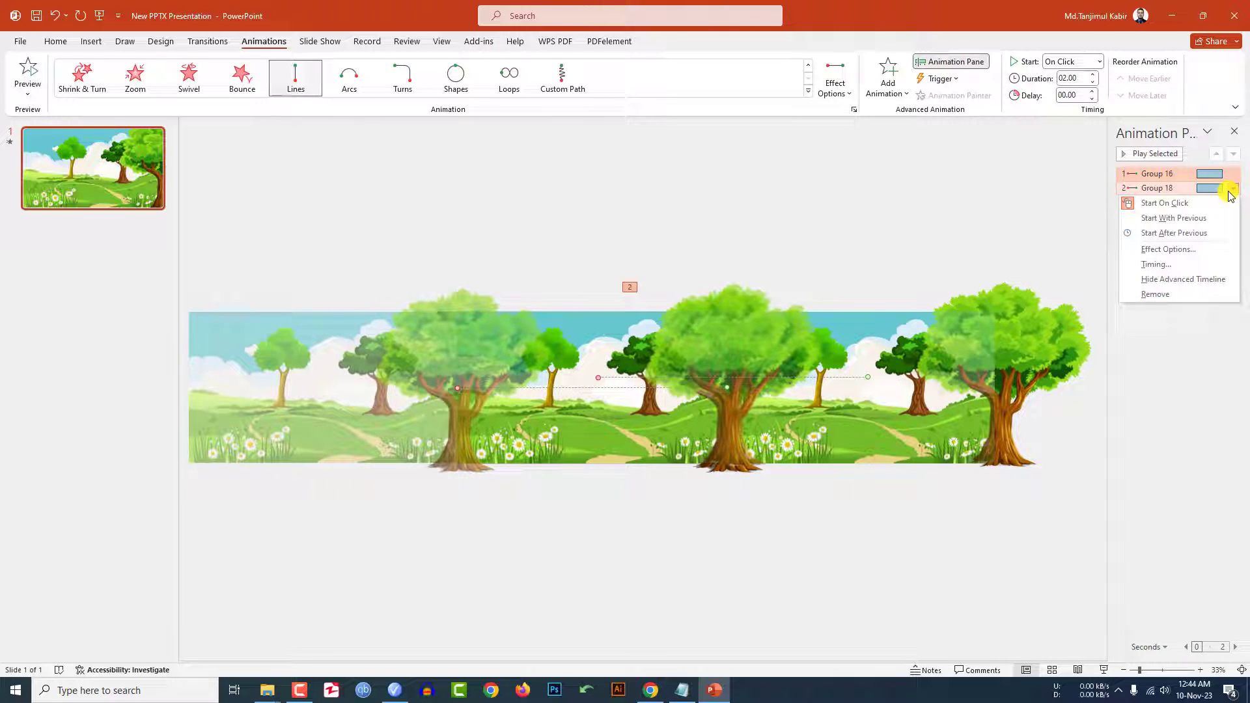
{"action": "left_click", "coordinate": [1186, 246]}
{"action": "left_click_drag", "start_coordinate": [611, 310], "coordinate": [603, 302]}
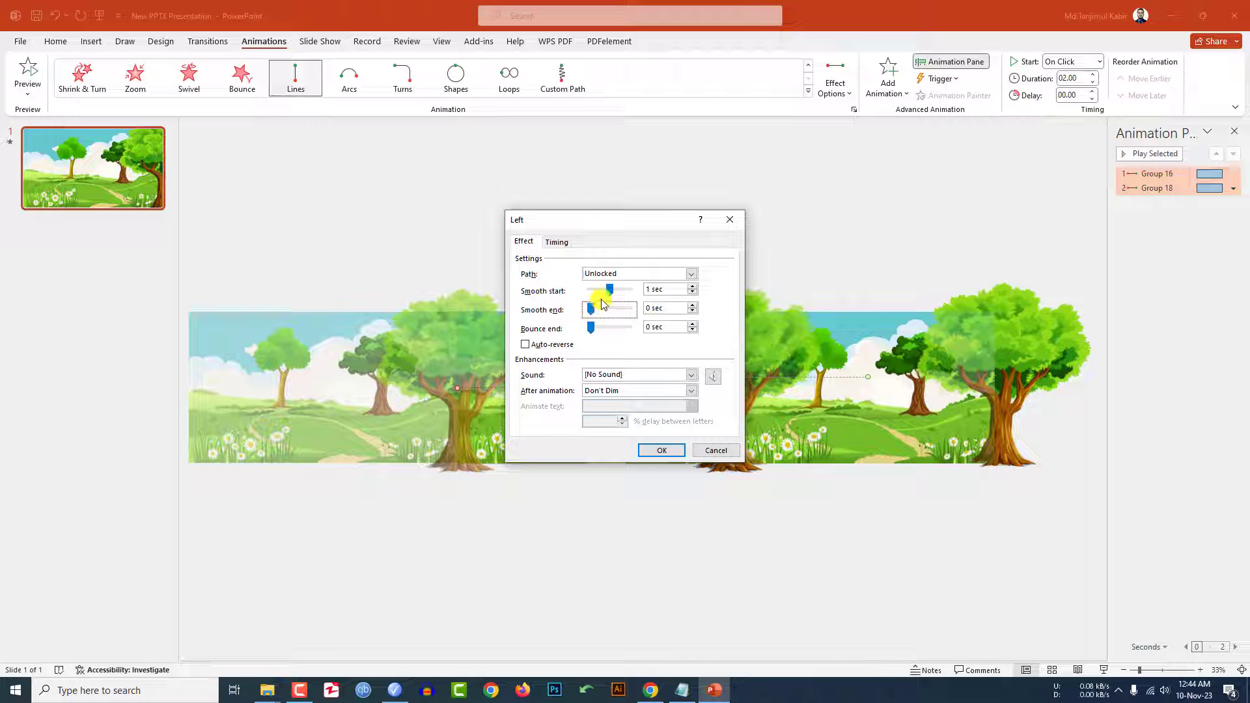
- Set the tree animation's duration to 5 seconds with 5 repeats and confirm
{"action": "left_click", "coordinate": [555, 241]}
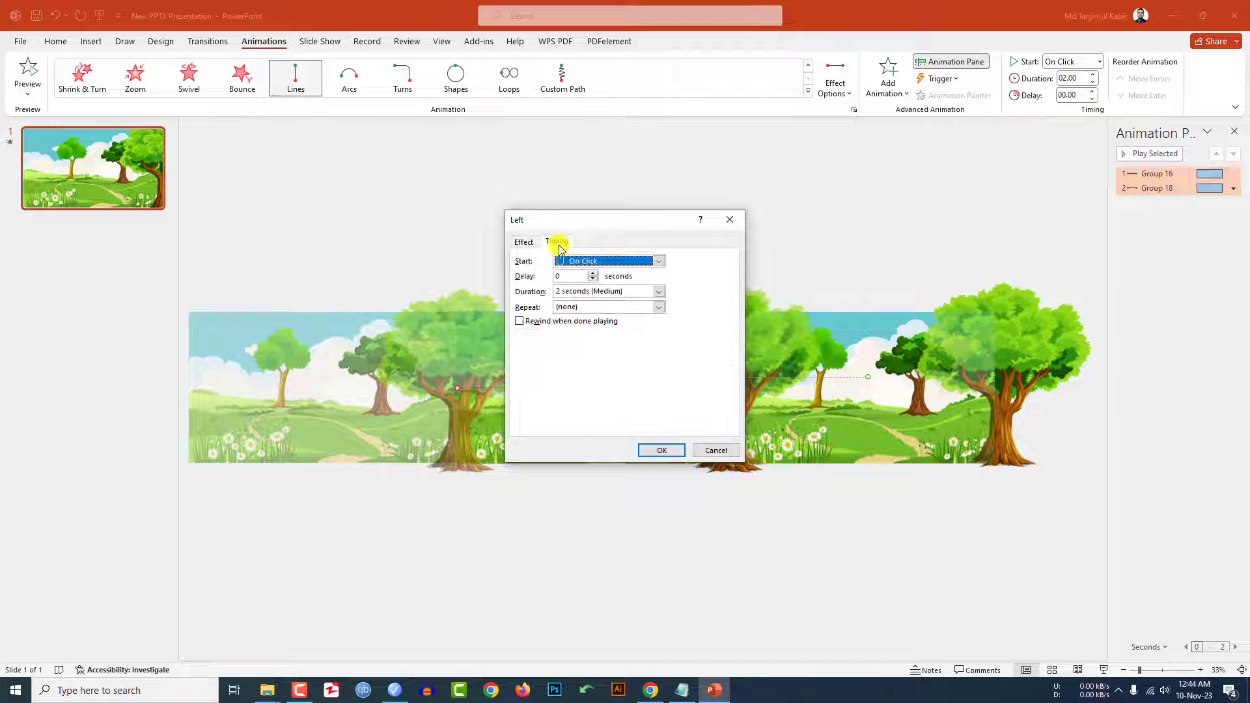
{"action": "left_click", "coordinate": [658, 292]}
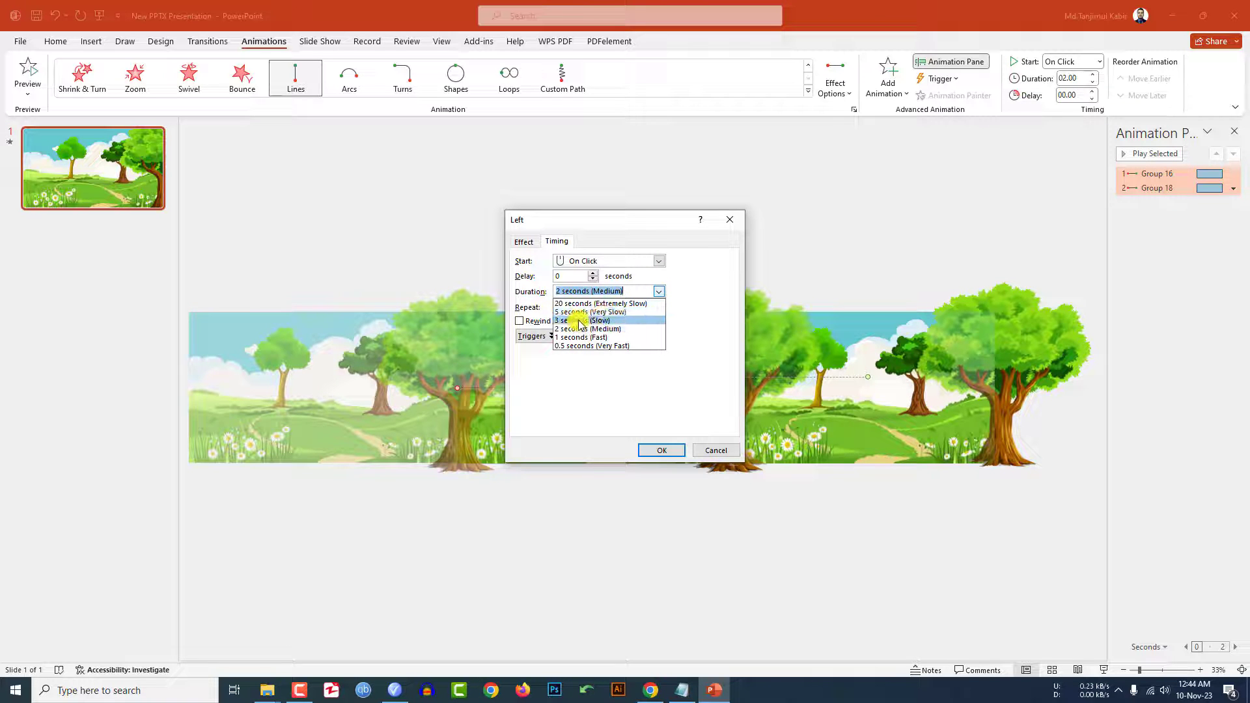
{"action": "left_click", "coordinate": [576, 312]}
{"action": "left_click", "coordinate": [658, 307]}
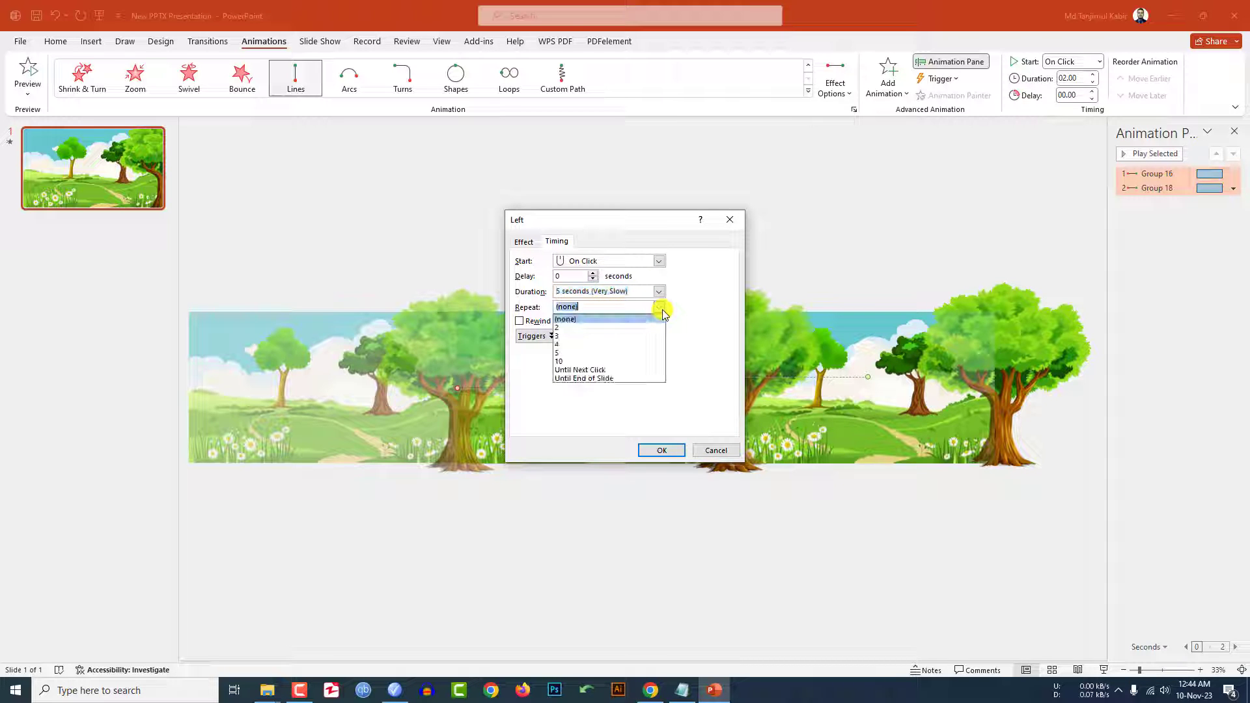
{"action": "left_click", "coordinate": [570, 353]}
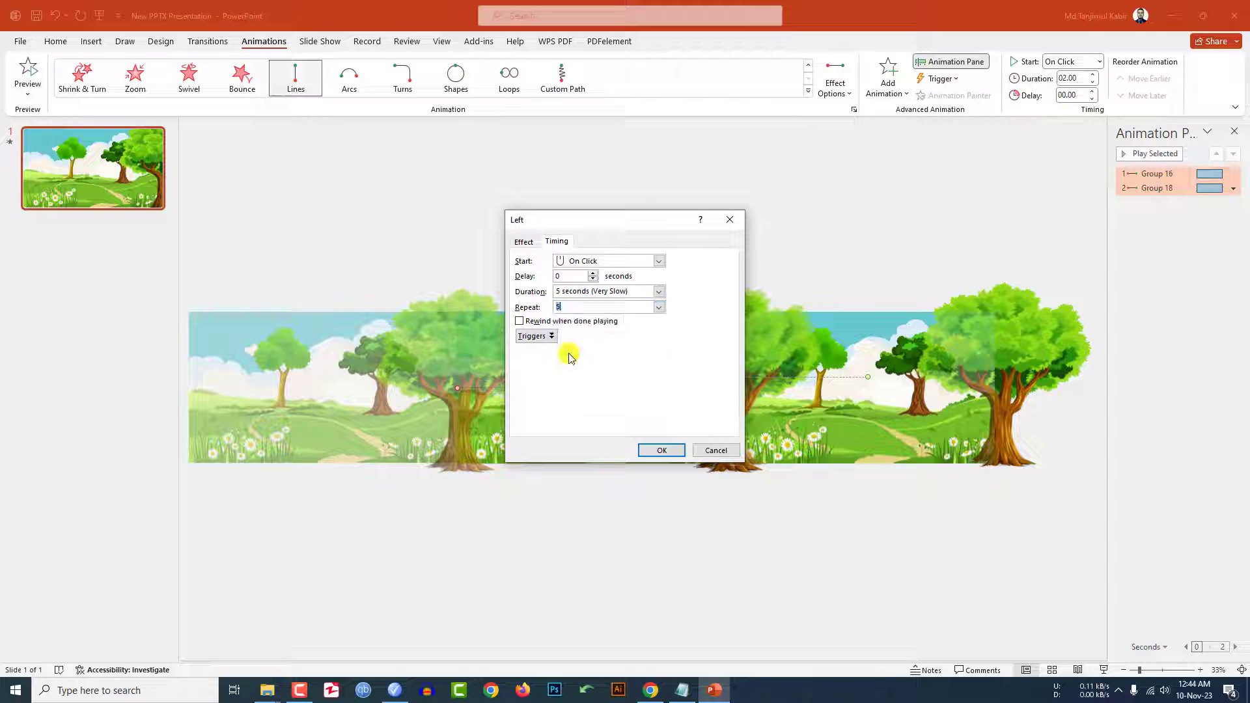
{"action": "left_click", "coordinate": [655, 452]}
- Set the tree group's animation Start to With Previous
{"action": "left_click", "coordinate": [1021, 341]}
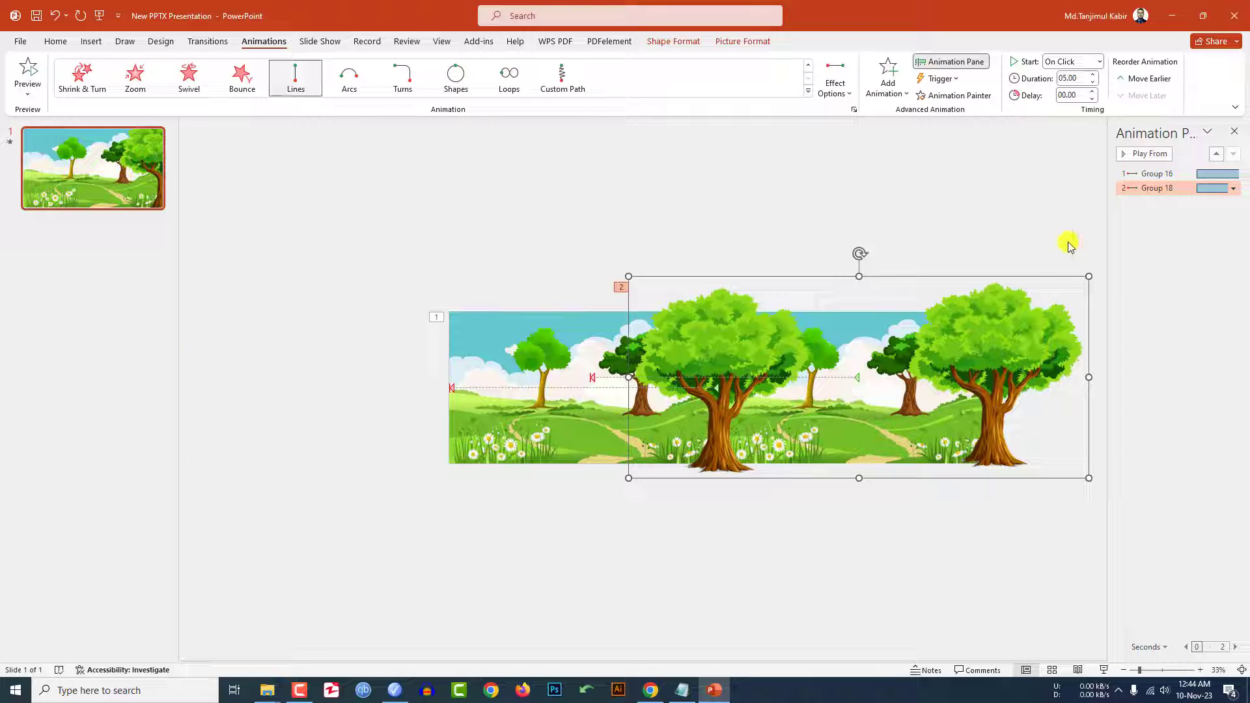
{"action": "left_click", "coordinate": [1098, 62]}
{"action": "left_click", "coordinate": [1070, 87]}
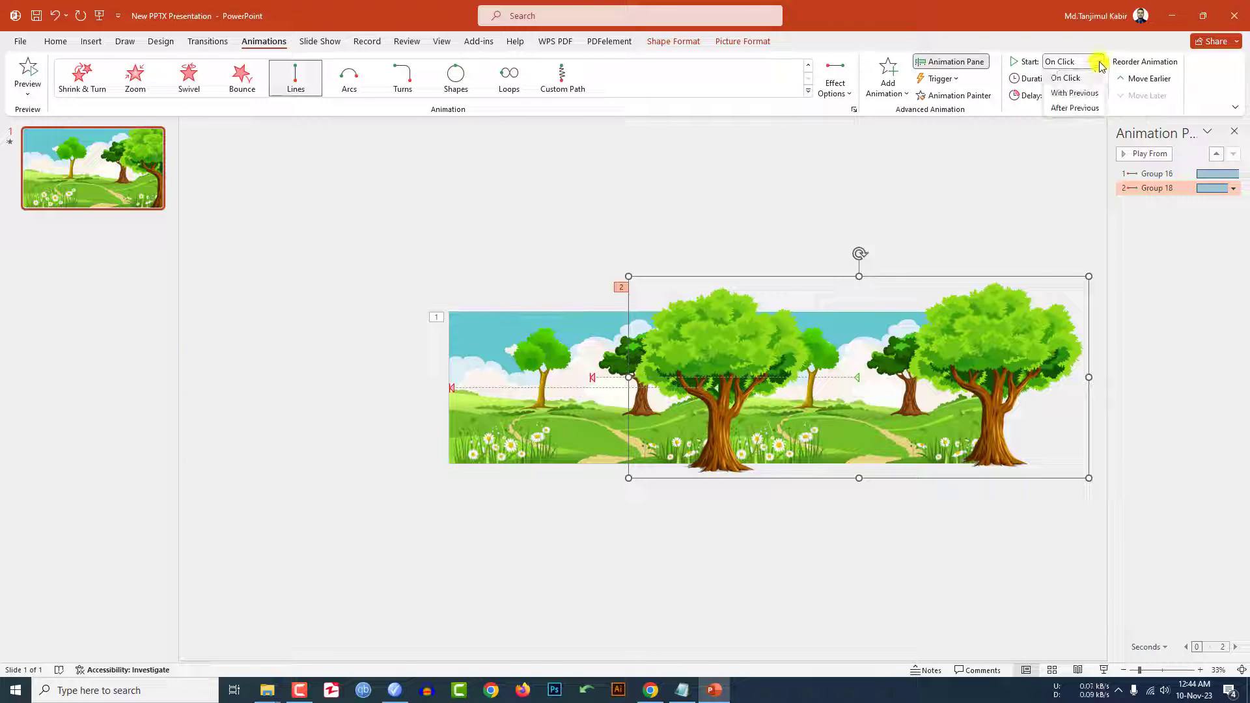
{"action": "left_click", "coordinate": [685, 211]}
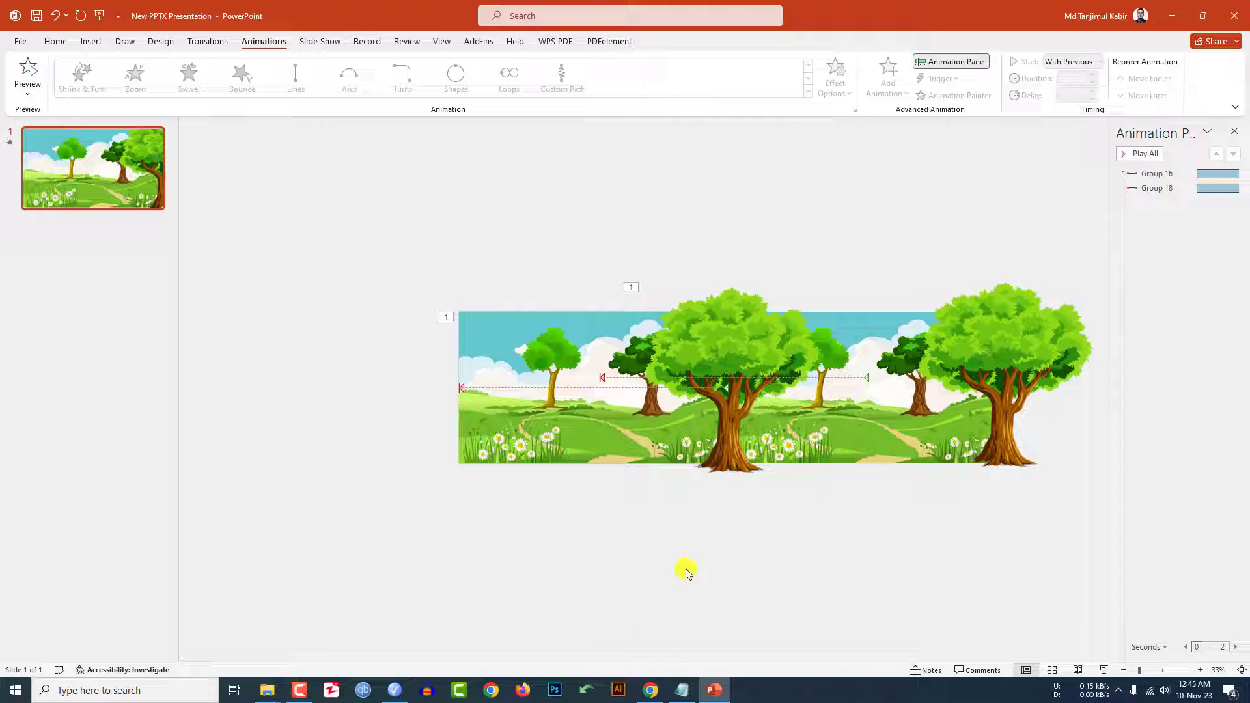
- Browse the animated running animal GIF results, then minimize Chrome back to PowerPoint
{"action": "left_click", "coordinate": [650, 691]}
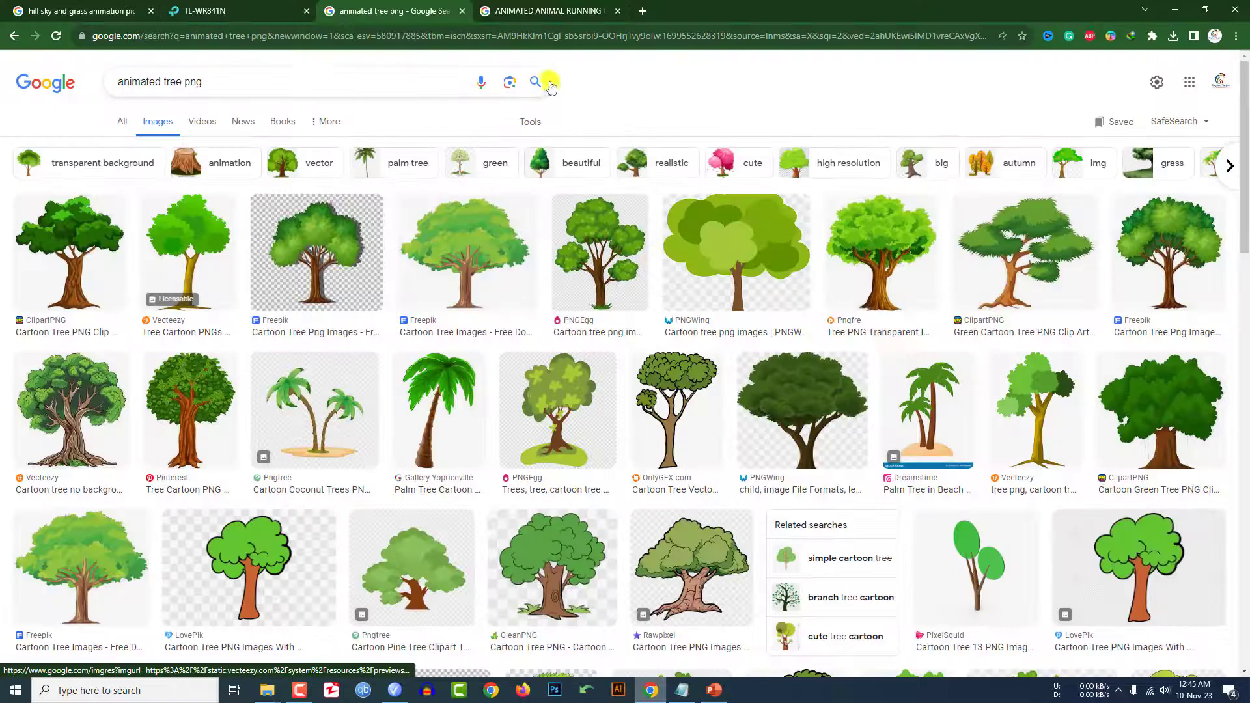
{"action": "left_click", "coordinate": [557, 10]}
{"action": "left_click", "coordinate": [120, 80]}
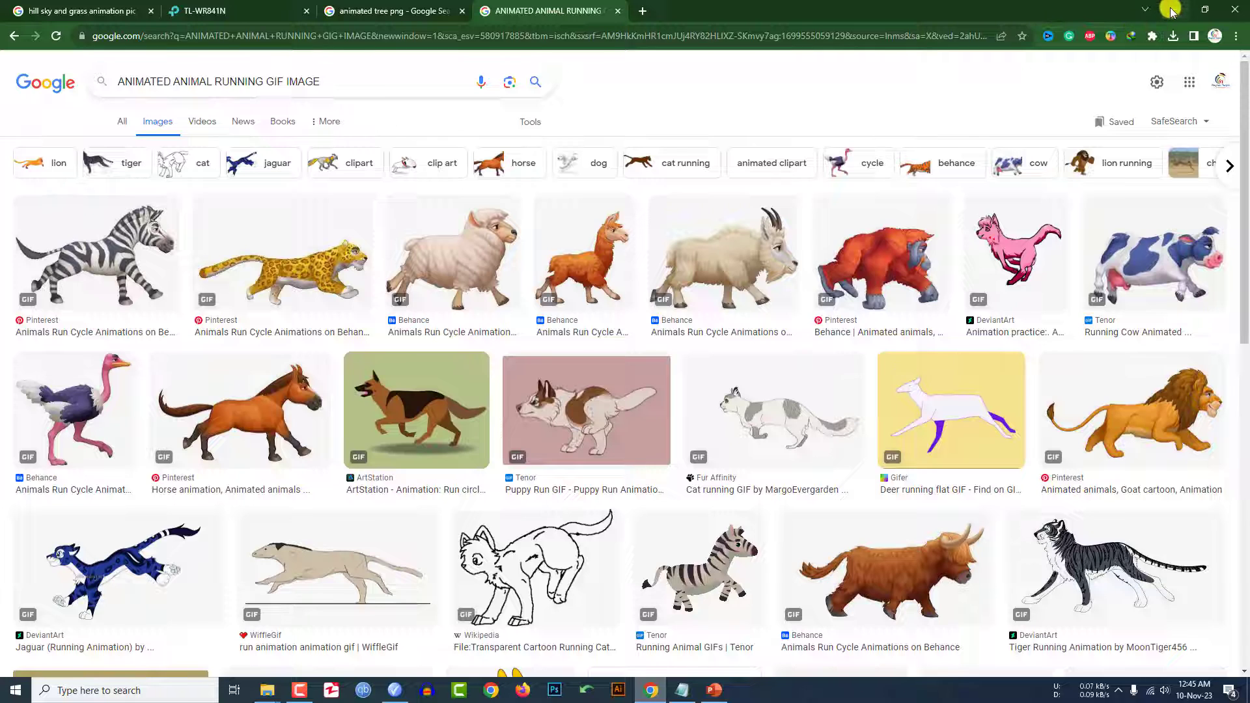
{"action": "left_click", "coordinate": [1170, 11]}
{"action": "left_click", "coordinate": [91, 42]}
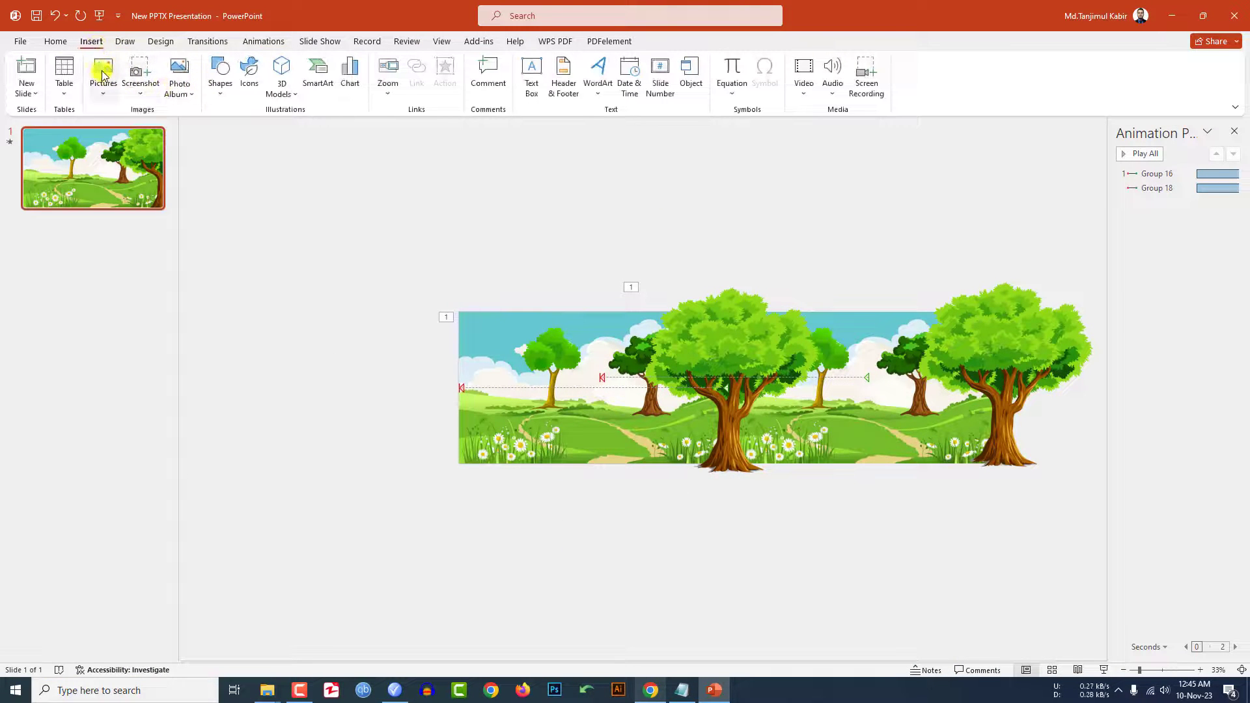
- Insert the Lion Gif picture from this computer onto the slide's lower-left grass
{"action": "left_click", "coordinate": [102, 75]}
{"action": "left_click", "coordinate": [124, 141]}
{"action": "left_click", "coordinate": [266, 253]}
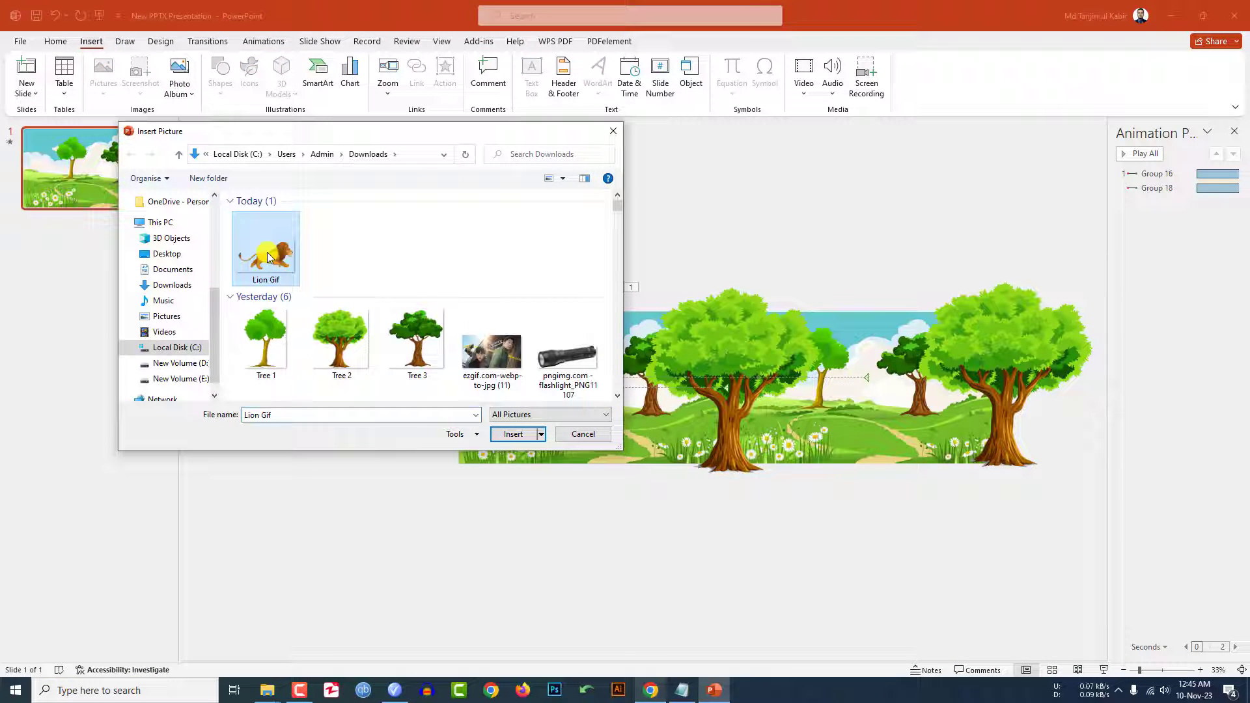
{"action": "double_click", "coordinate": [253, 249]}
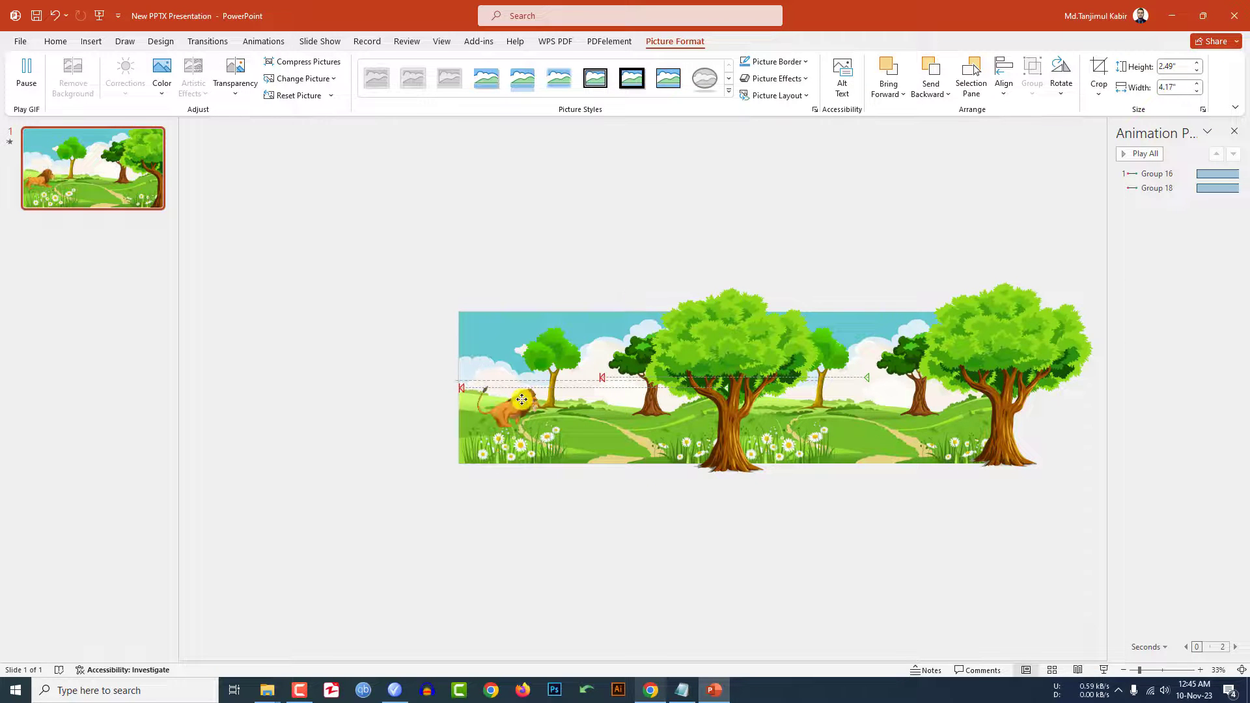
{"action": "left_click", "coordinate": [599, 506]}
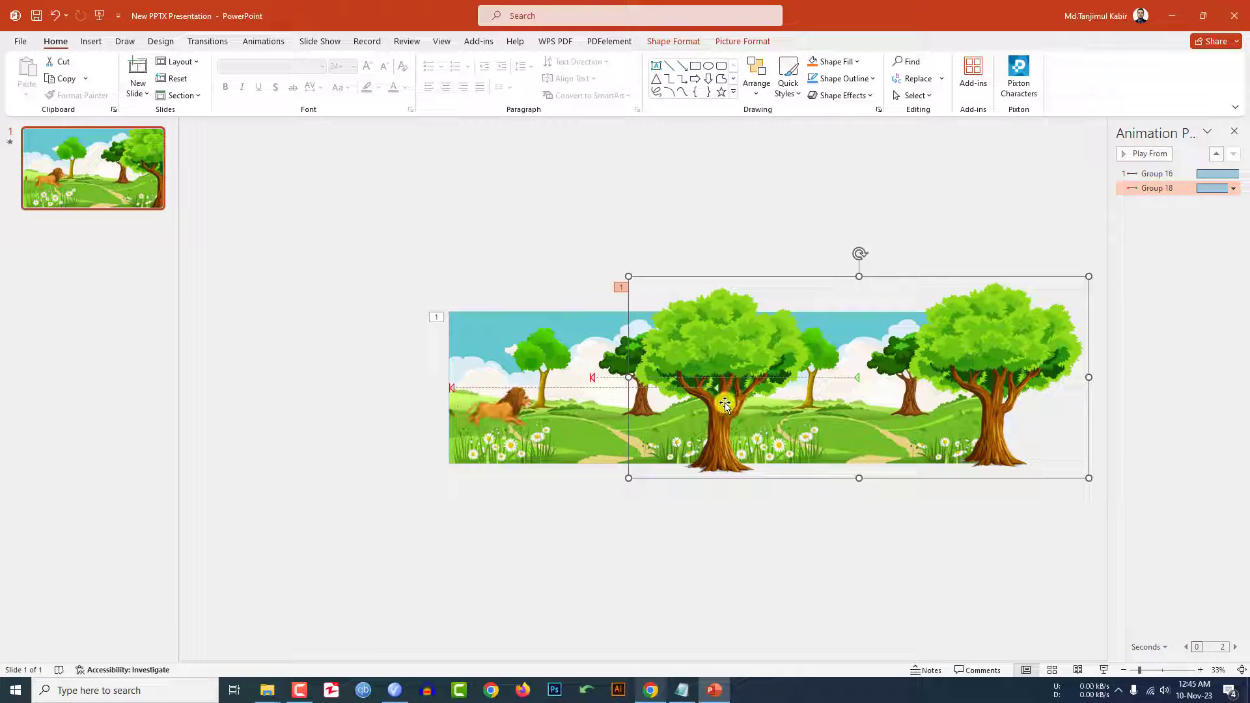
{"action": "right_click", "coordinate": [724, 405]}
{"action": "left_click", "coordinate": [773, 259]}
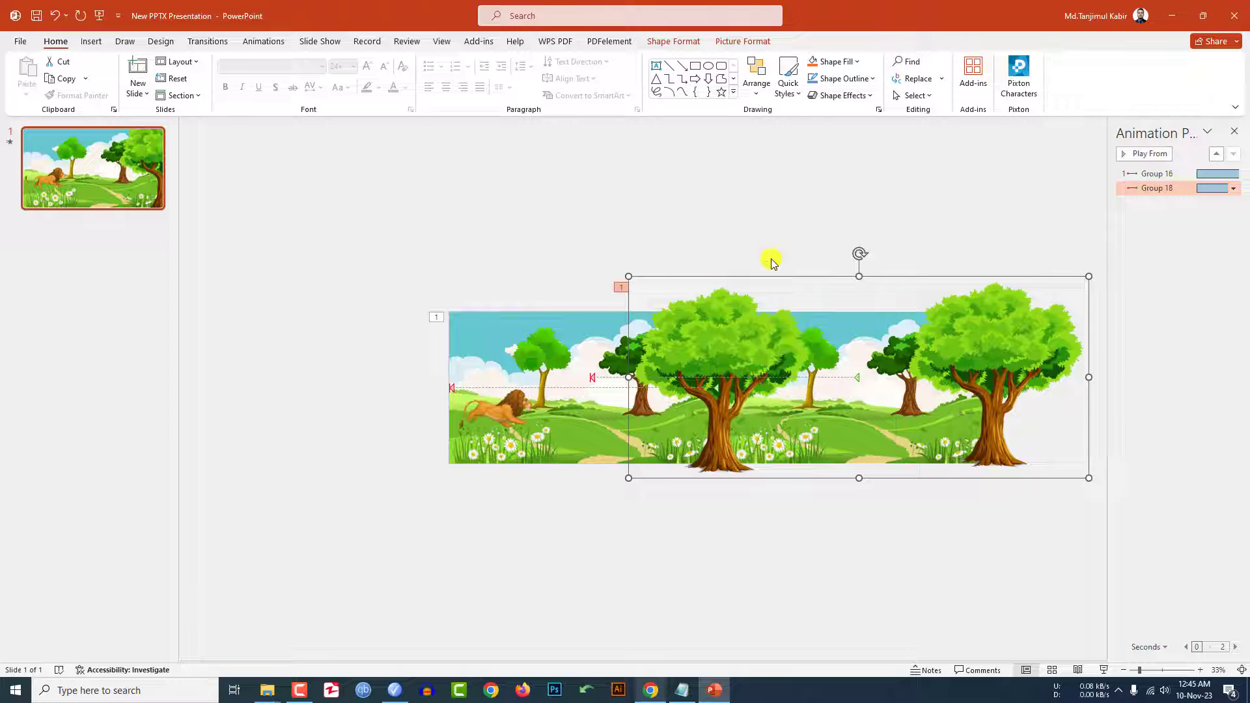